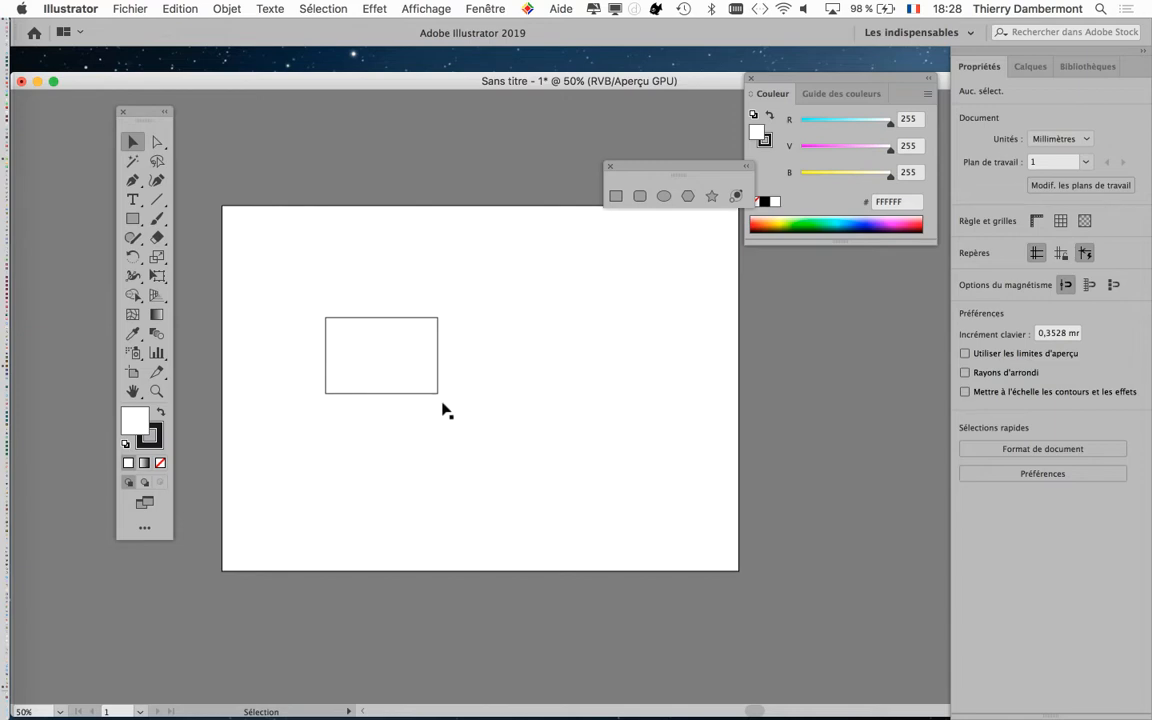
Move the floating toolbar nearer the artboard and fill the rectangle with a muted red
drag(144, 116, 185, 114)
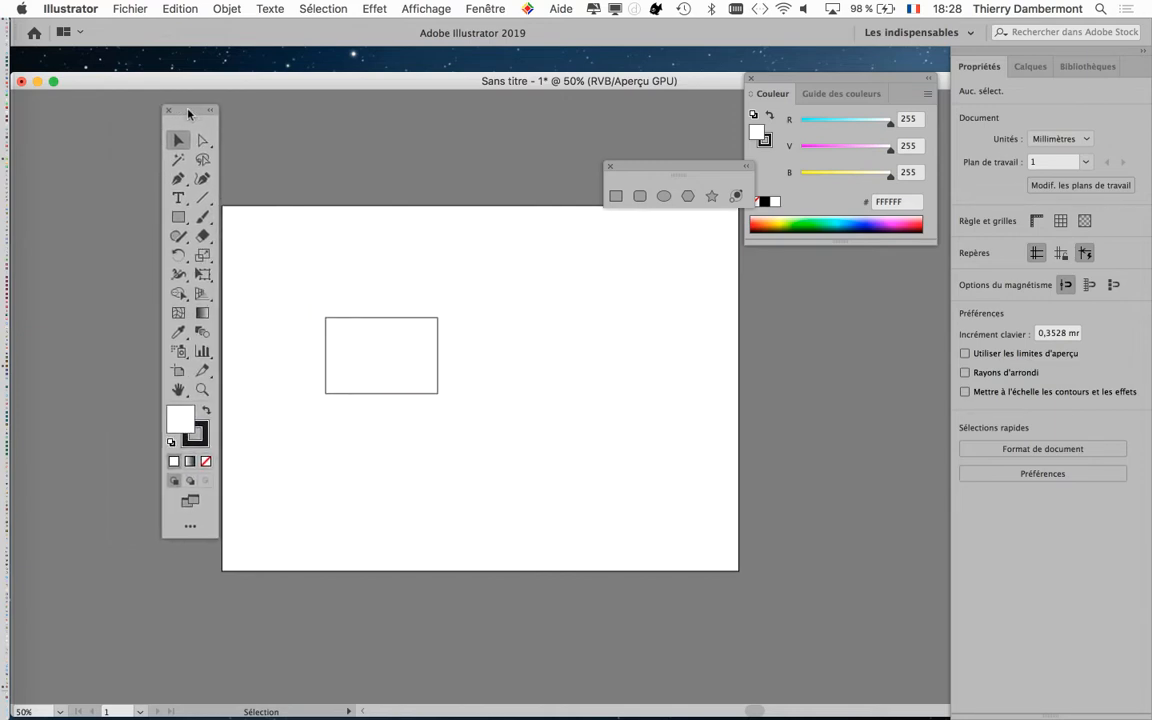
click(337, 375)
scroll(340, 373, up, 1)
scroll(337, 372, up, 1)
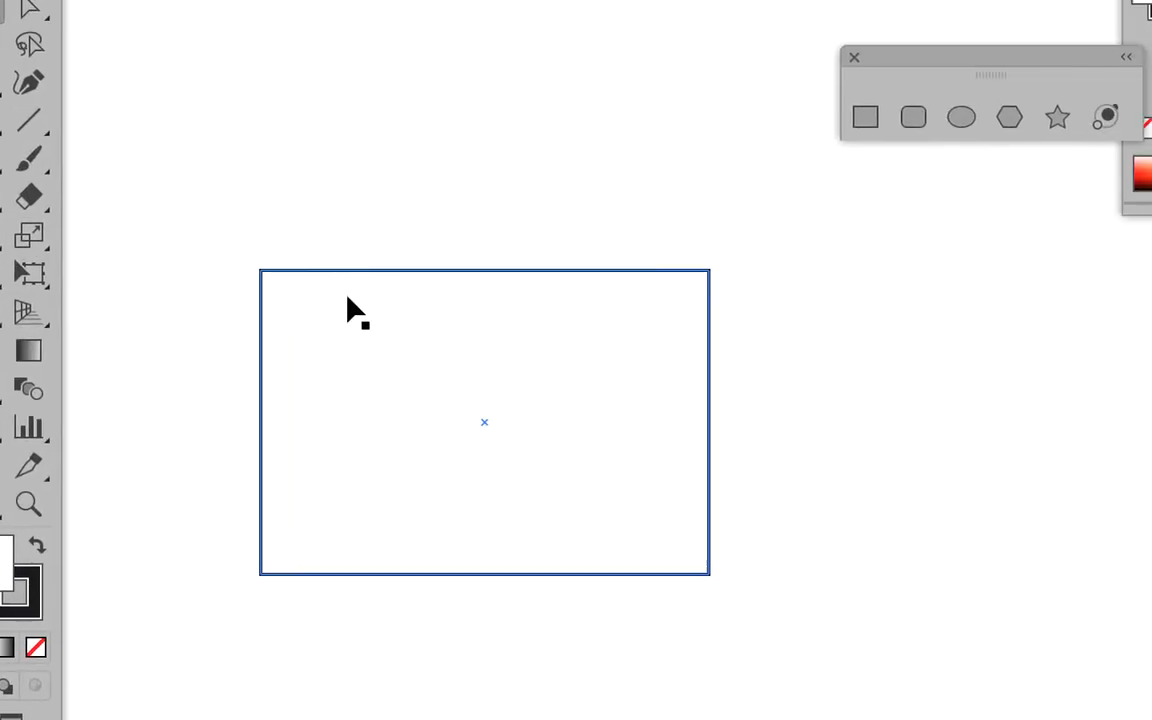
click(335, 271)
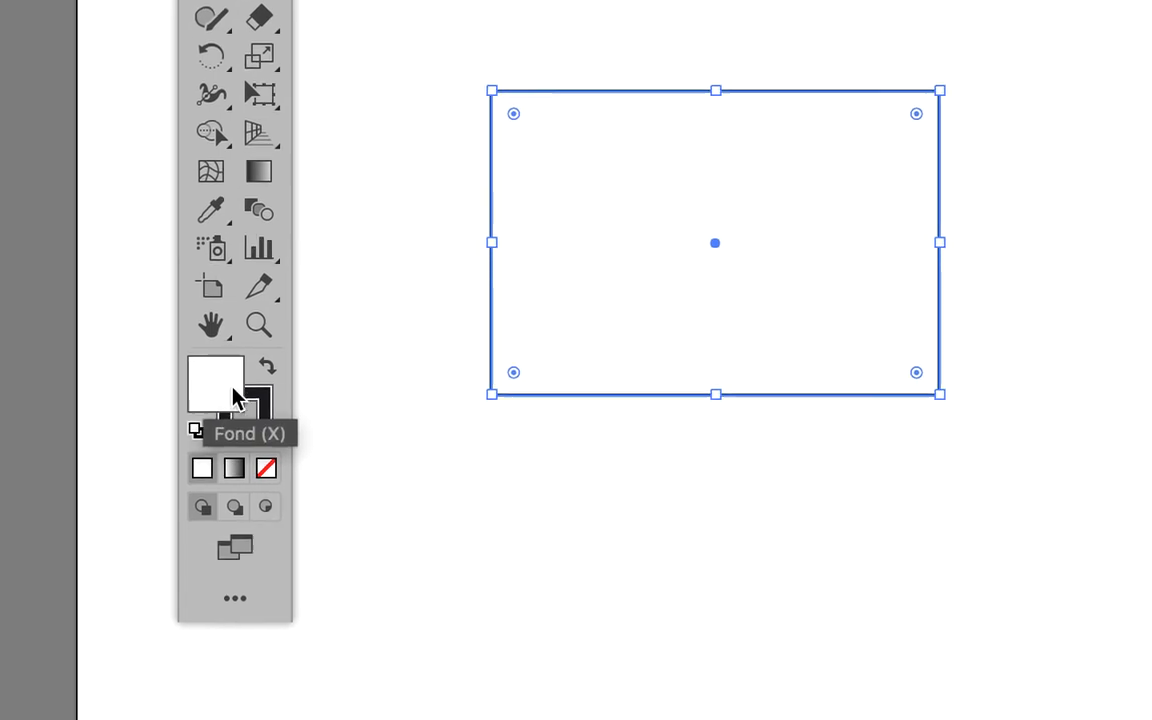
double_click(235, 392)
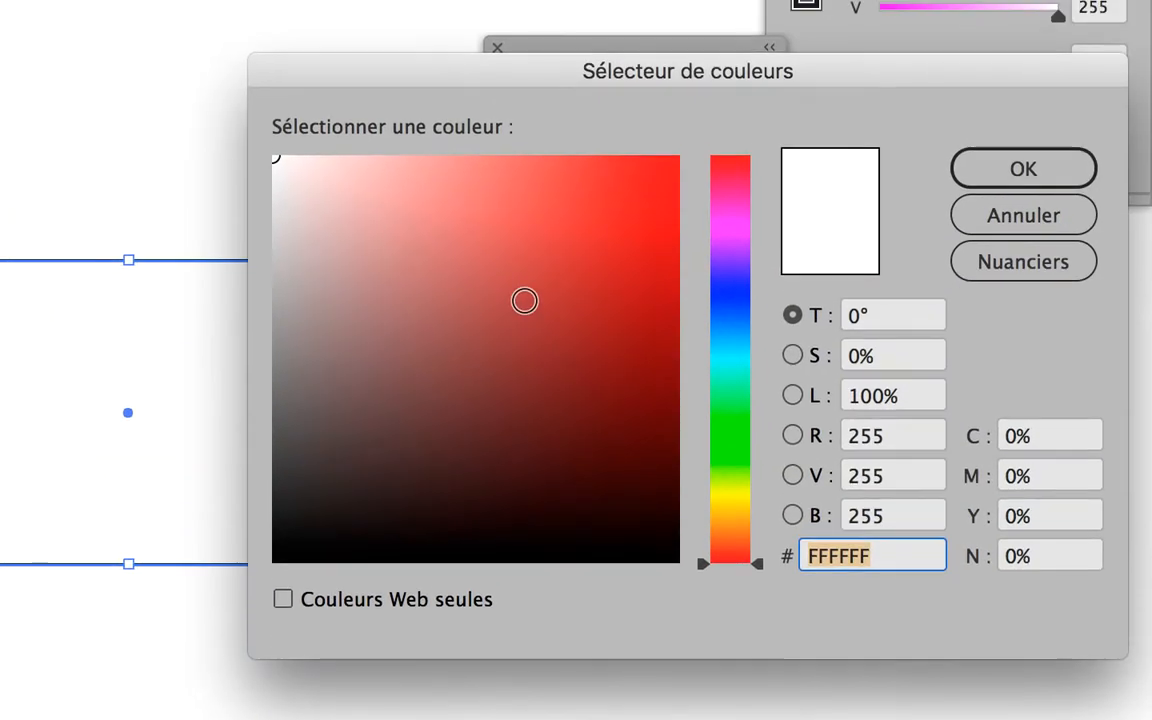
click(1120, 133)
click(875, 189)
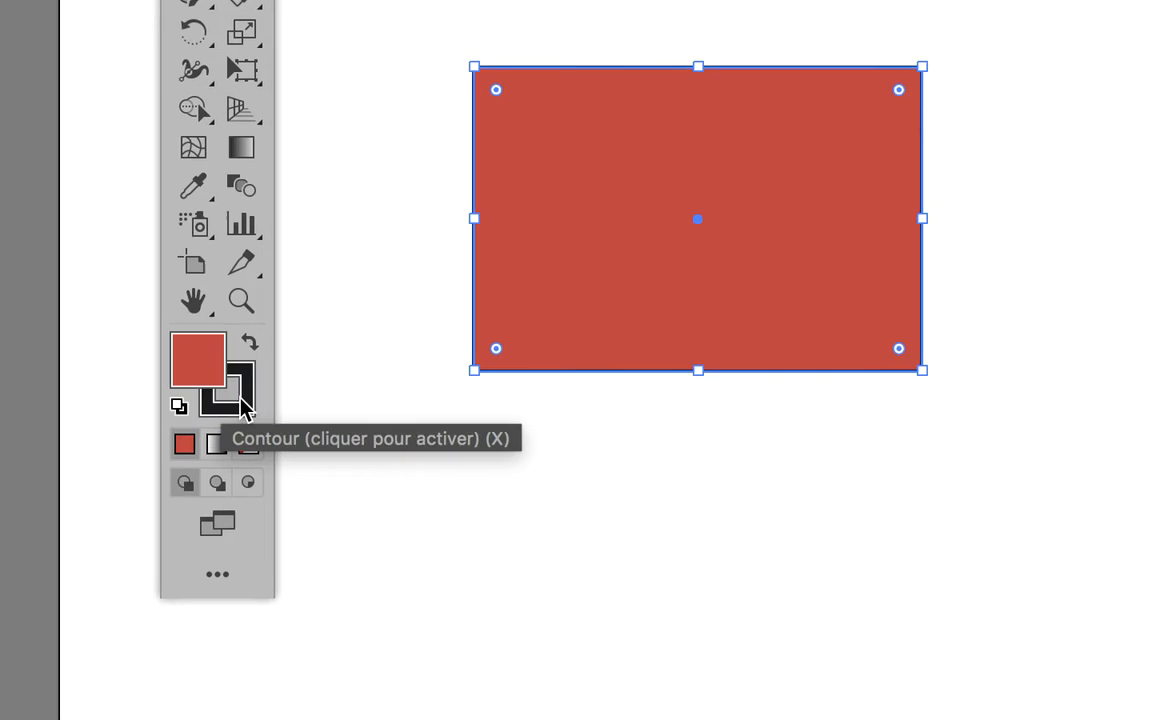
Set the rectangle's stroke colour to blue 4D6CBA and deselect it to inspect the thin outline
click(245, 410)
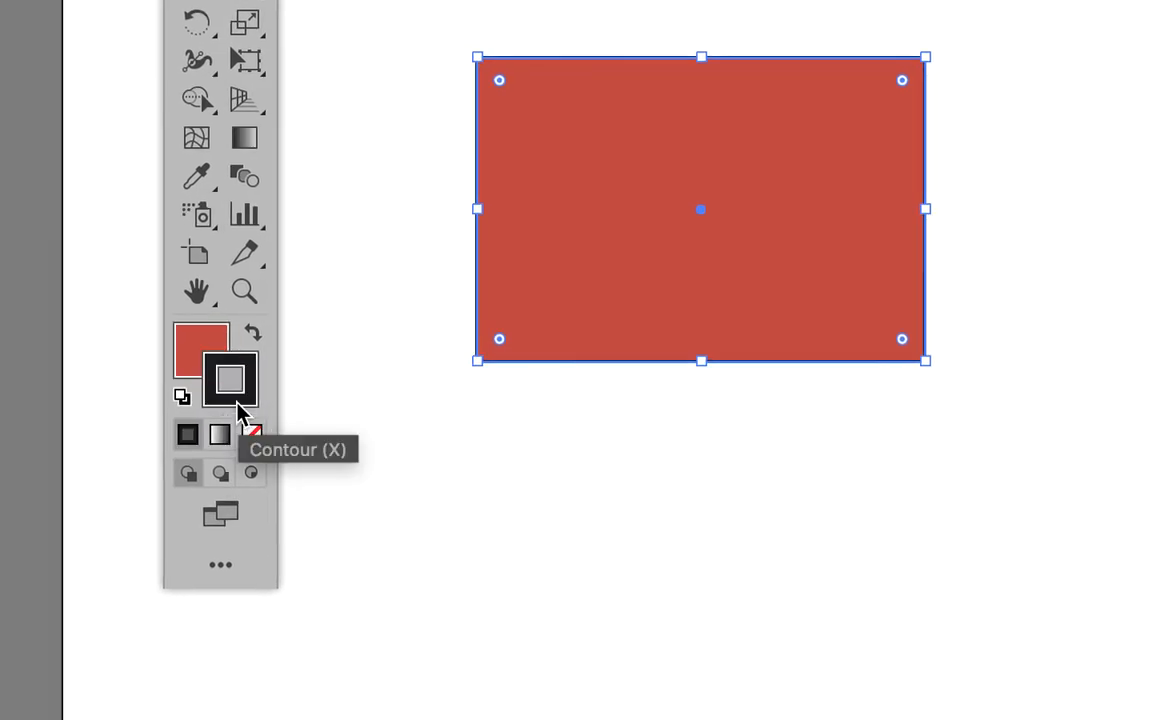
double_click(245, 410)
click(1070, 72)
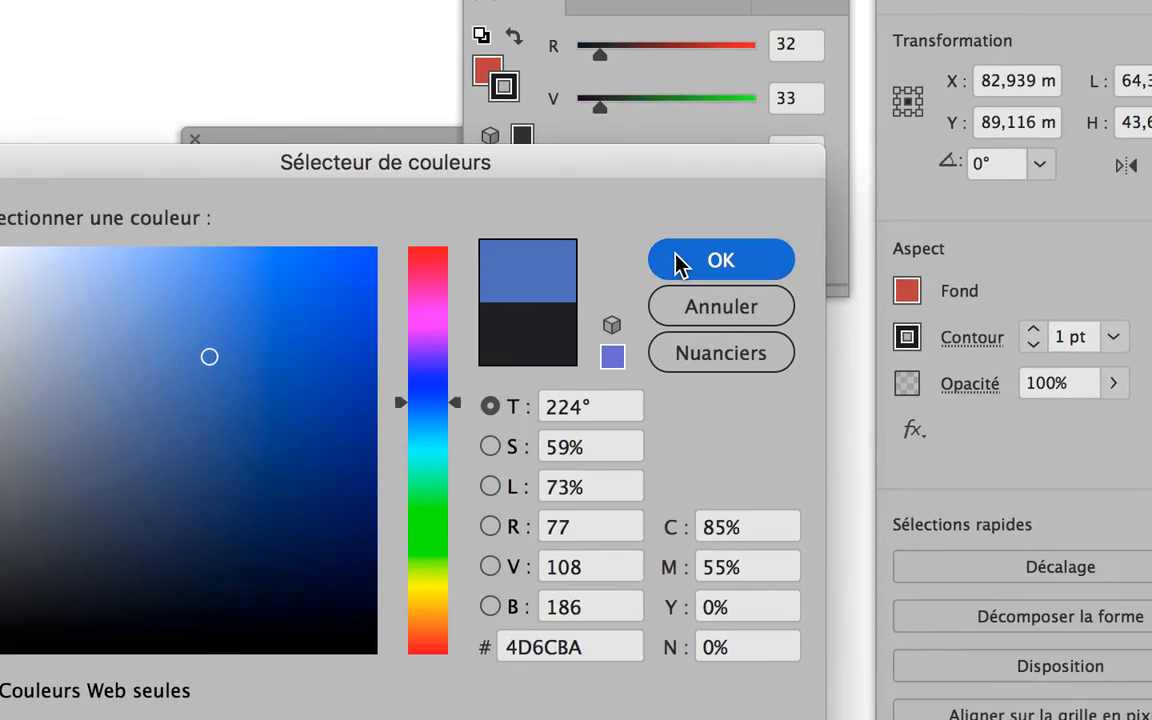
click(699, 236)
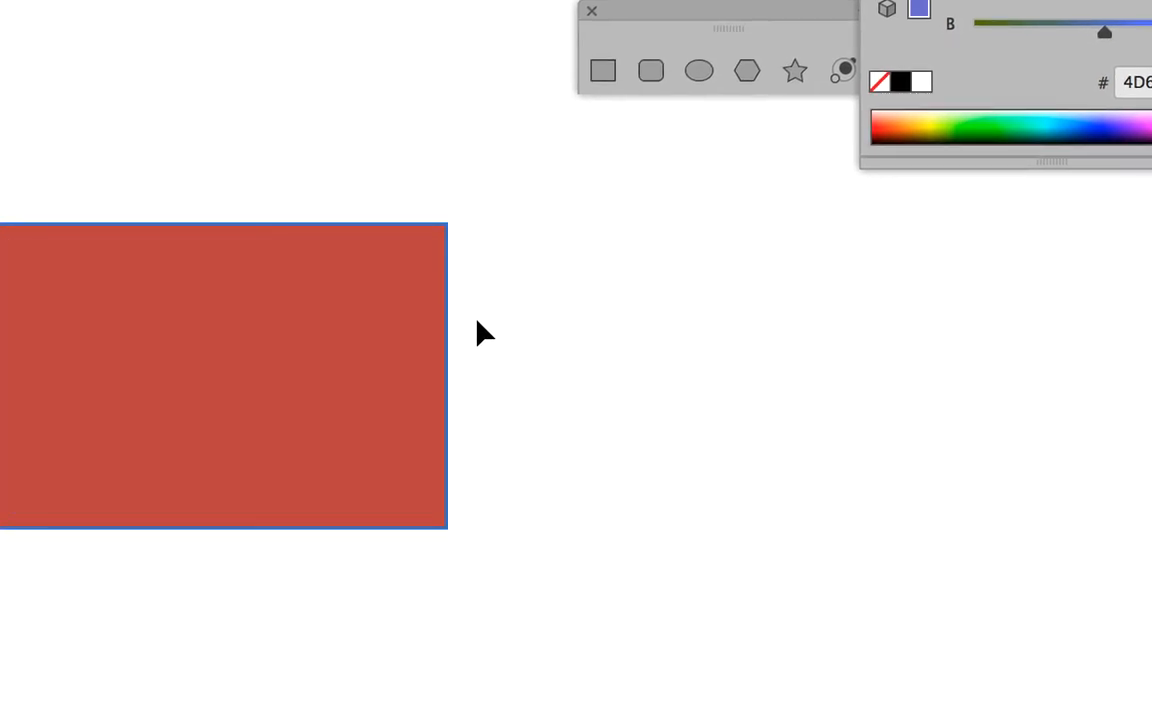
scroll(481, 332, up, 3)
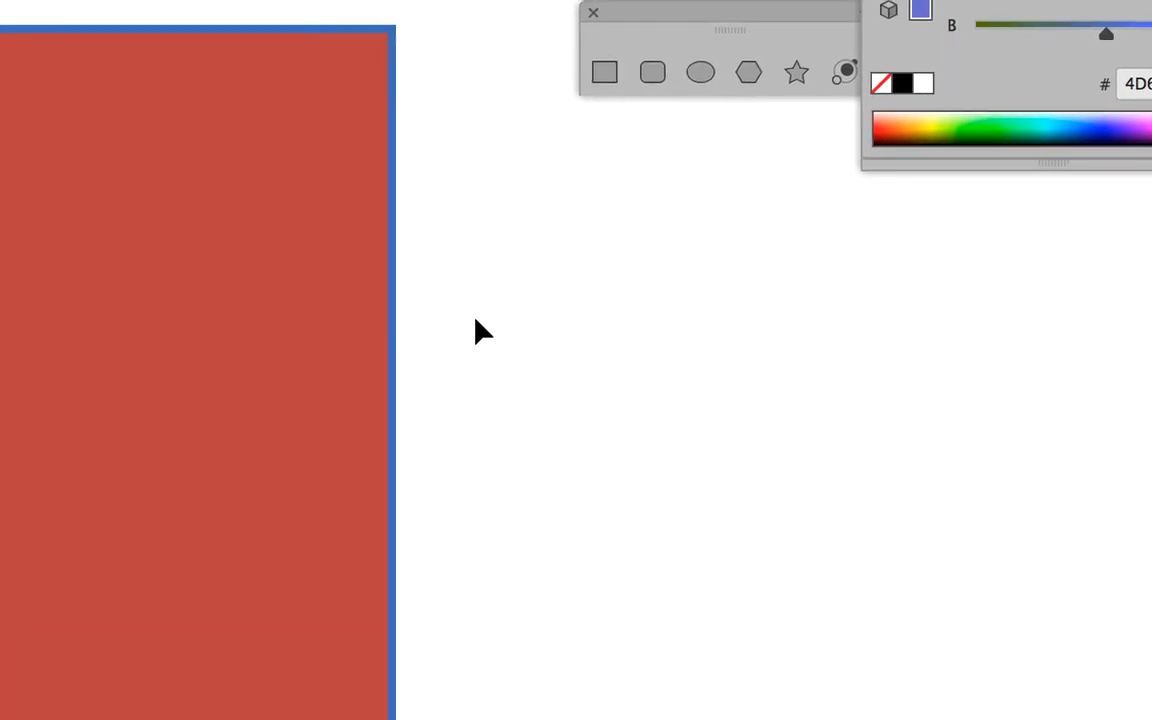
scroll(479, 331, down, 2)
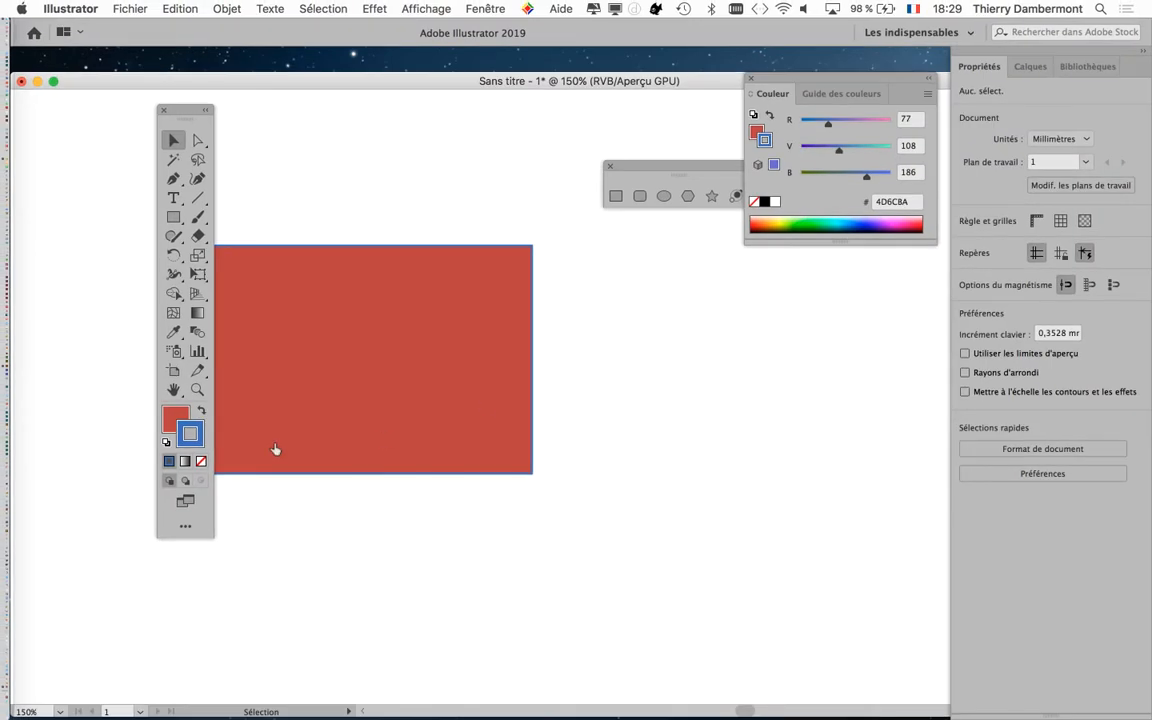
Move the floating toolbar and Color panel clear of the artwork and reselect the rectangle
drag(177, 110, 69, 113)
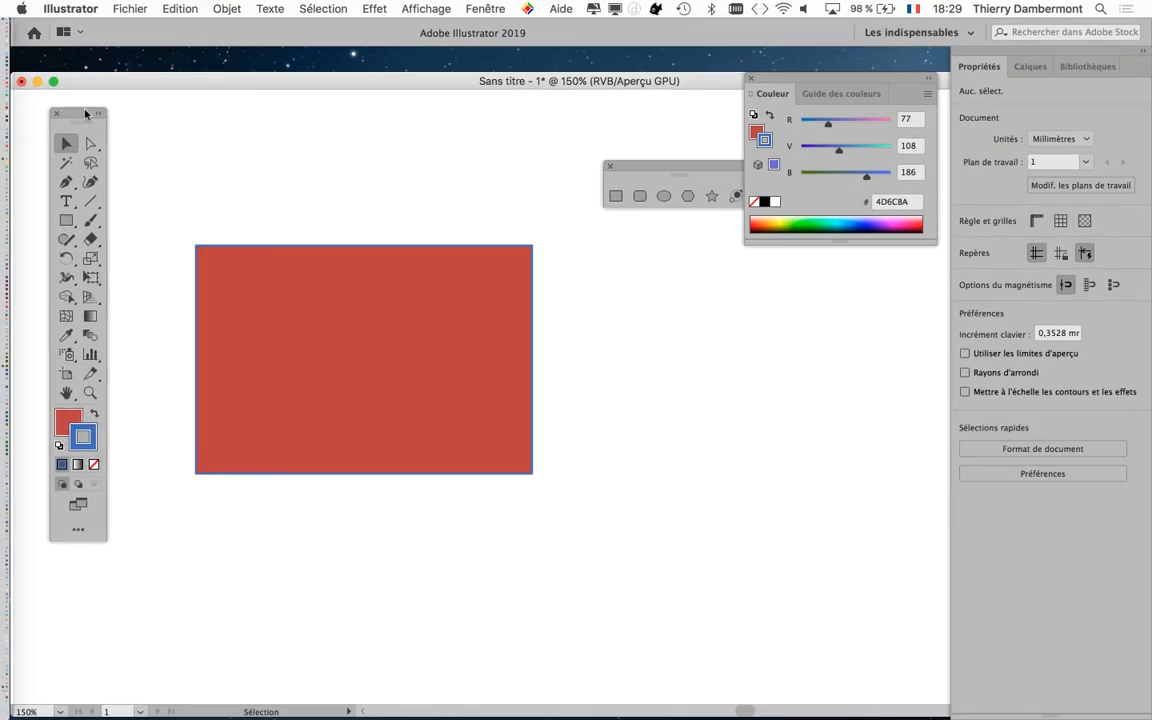
click(474, 288)
click(557, 290)
click(484, 9)
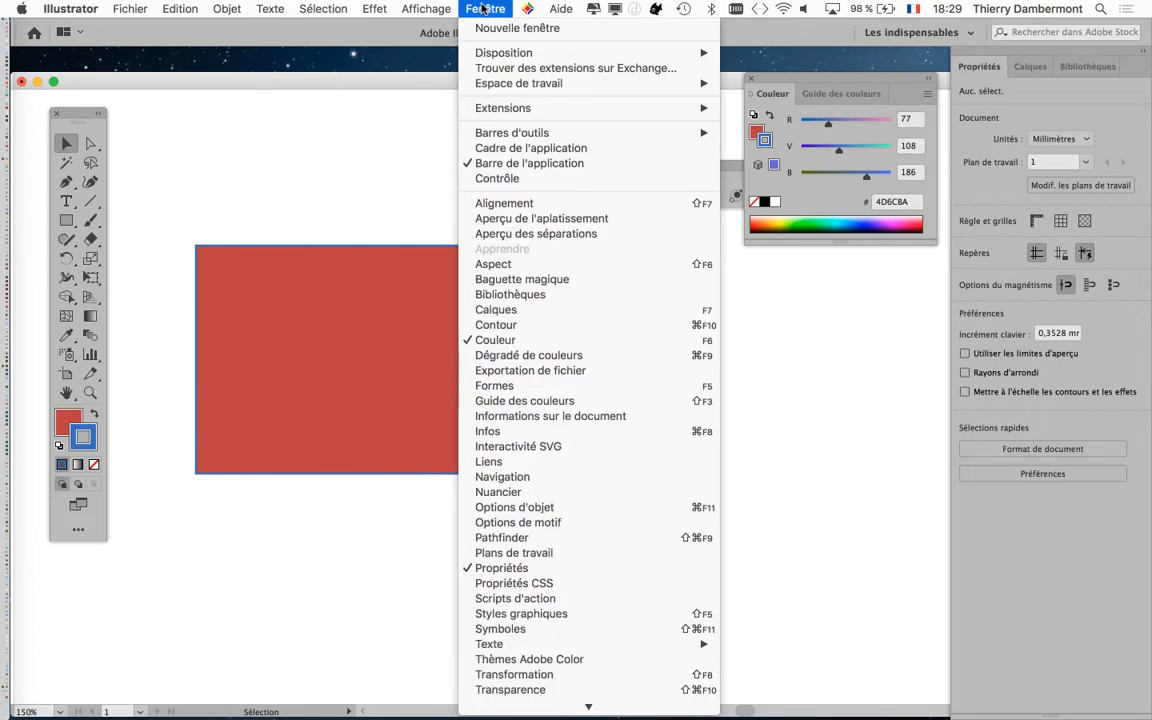
click(484, 9)
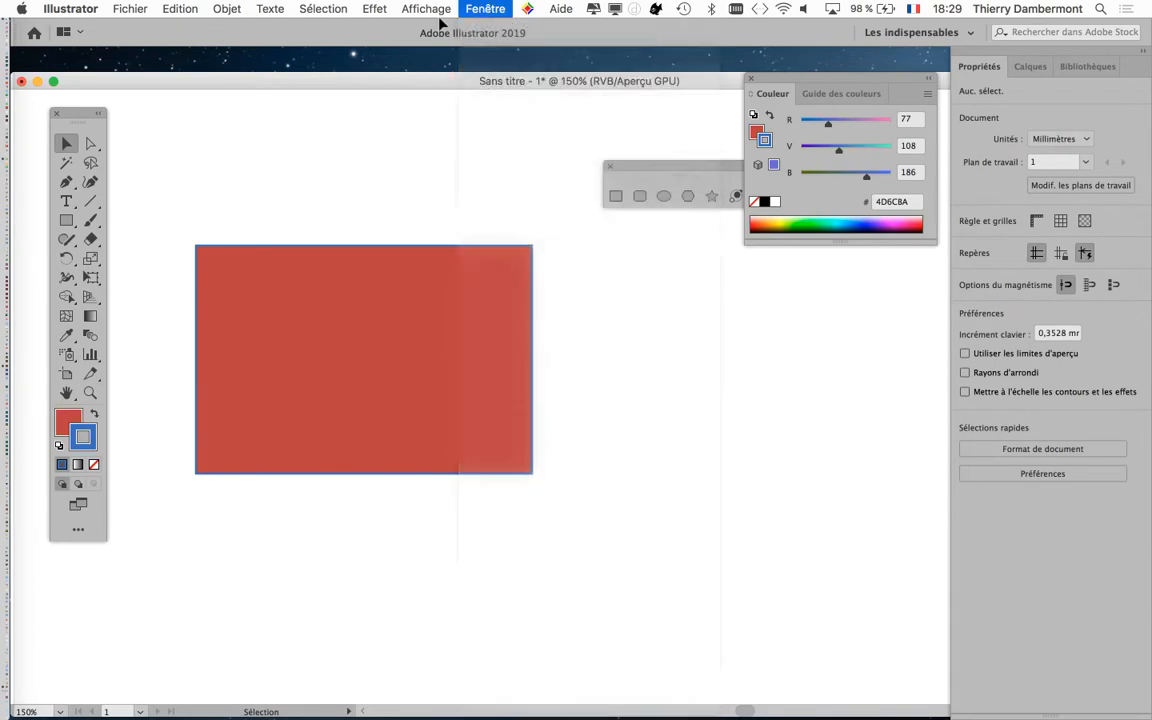
click(303, 275)
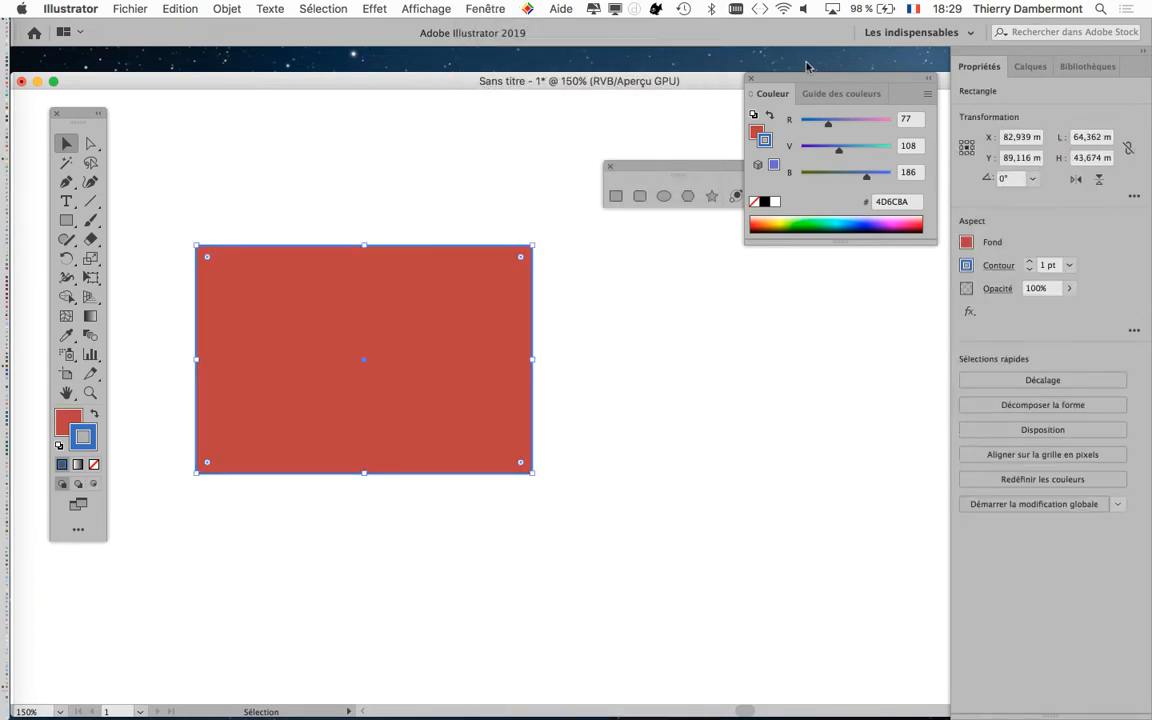
drag(784, 80, 753, 288)
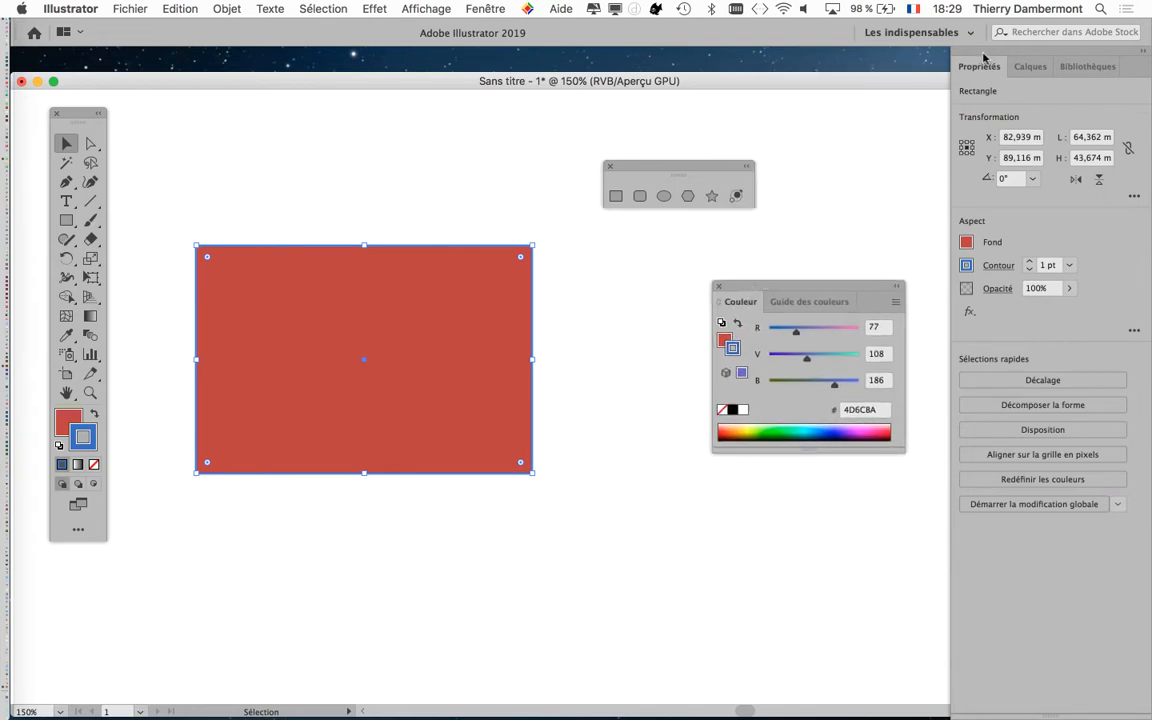
Display the Control bar (Contrôle) for the selected rectangle
click(484, 9)
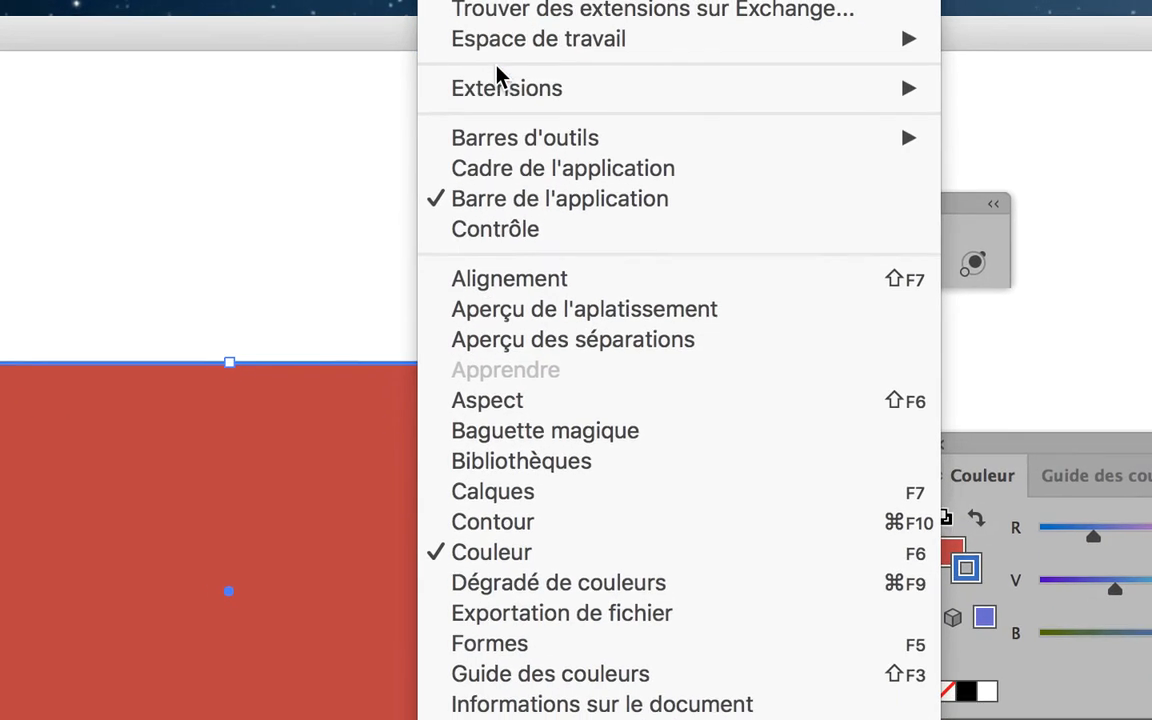
mouse_move(502, 222)
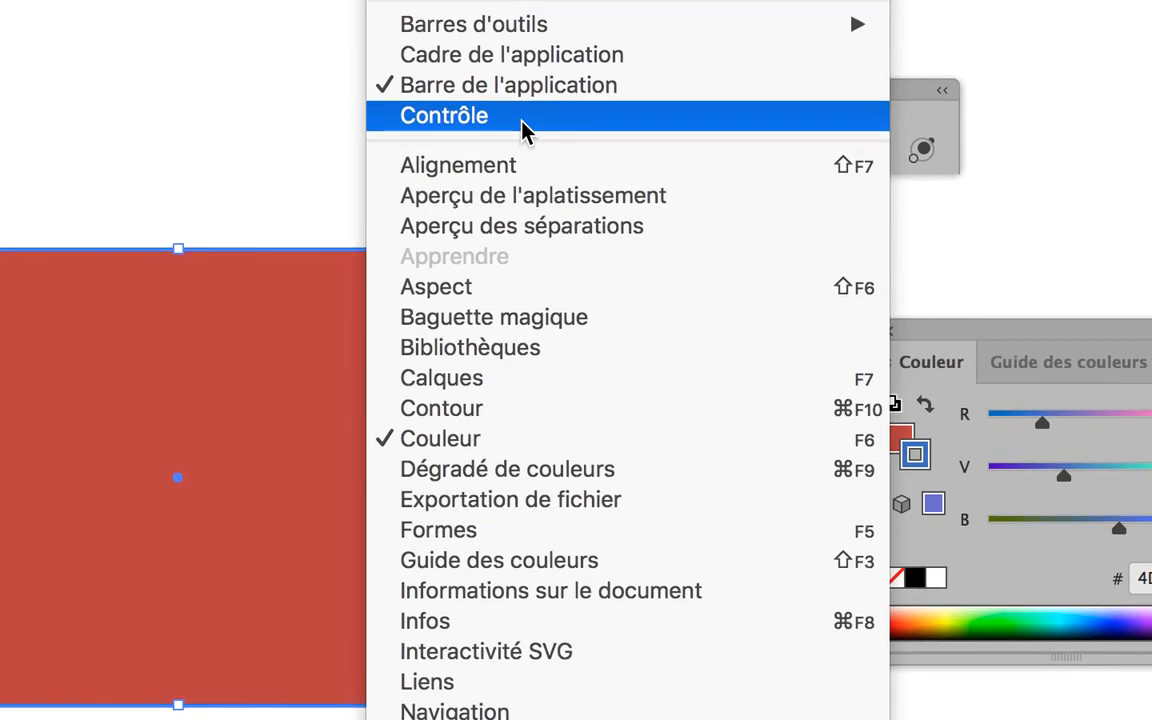
click(521, 117)
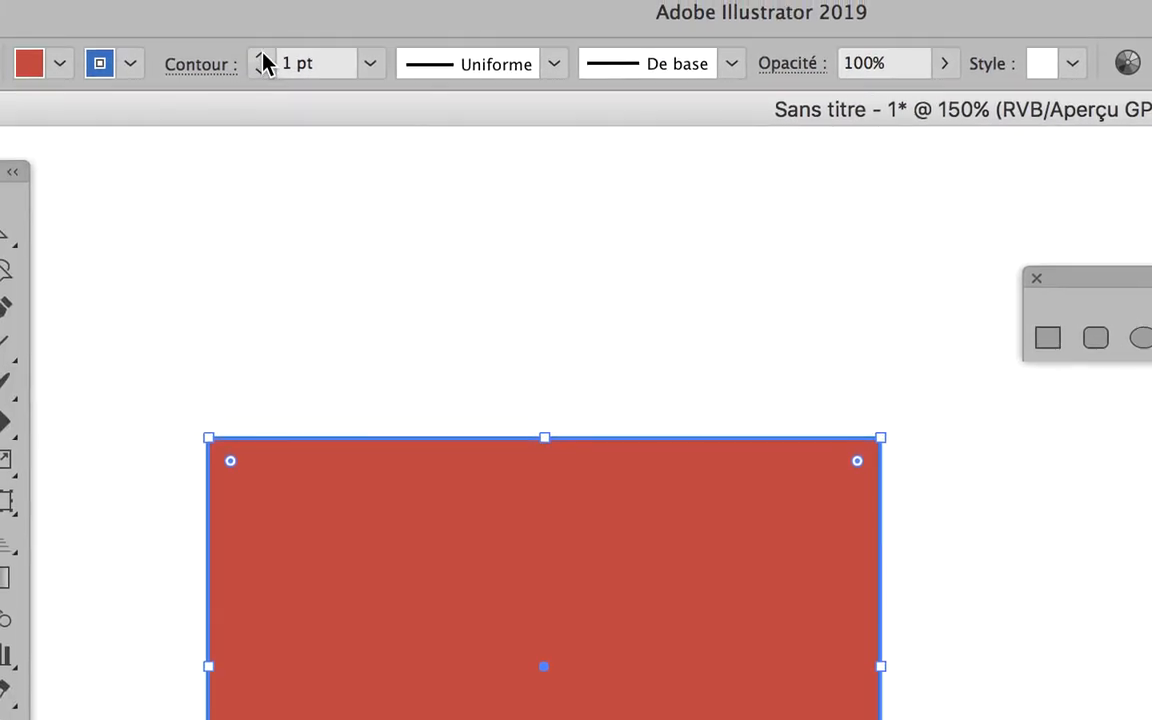
Increase the rectangle's stroke weight to 8 pt
click(263, 57)
click(263, 57)
click(263, 57)
click(263, 57)
click(263, 57)
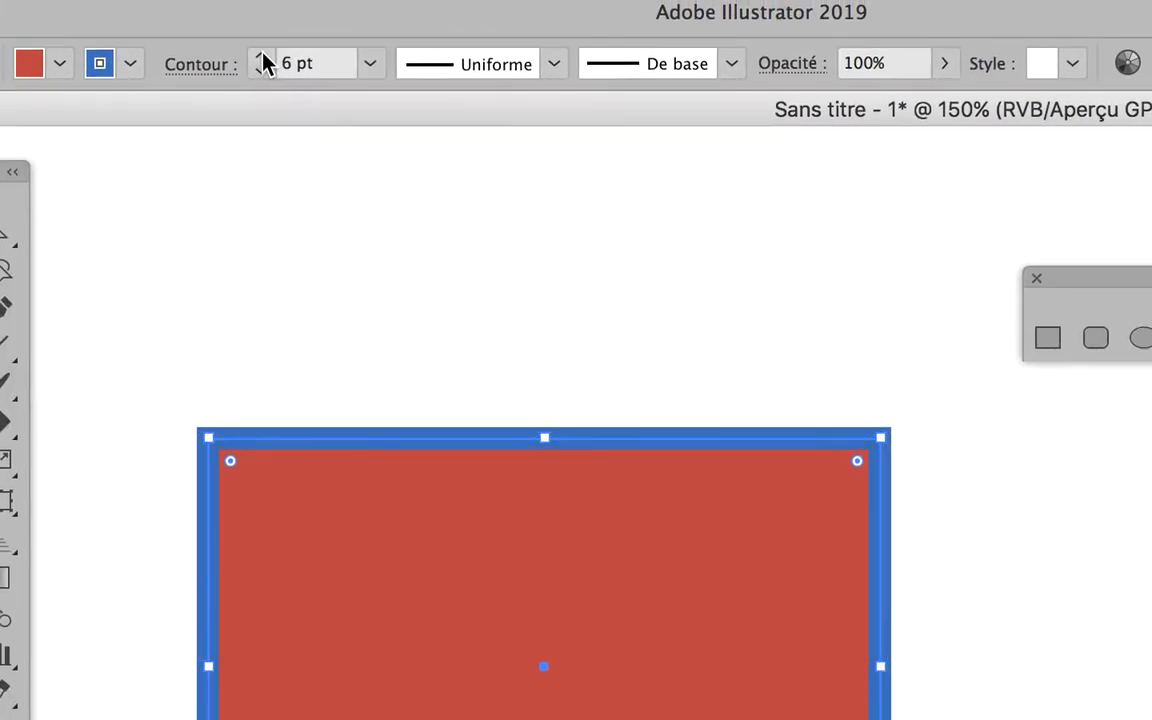
click(263, 57)
click(263, 57)
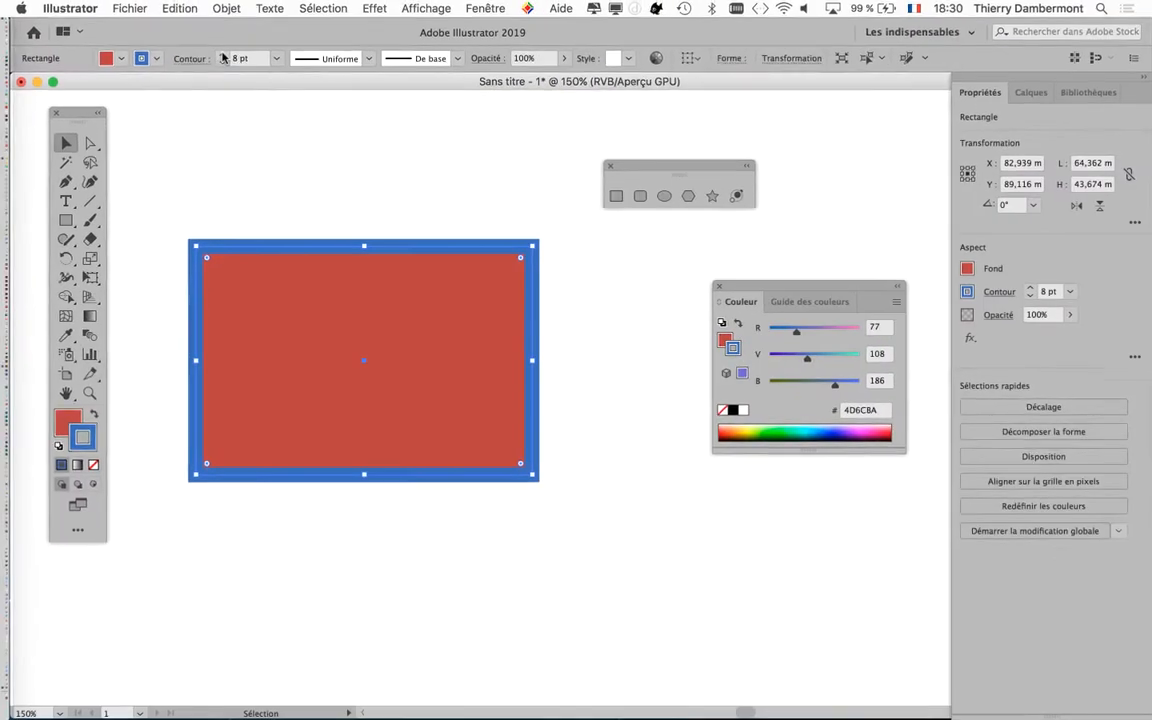
Display the Stroke (Contour) panel above the rectangle and expand it to show its full options
click(483, 8)
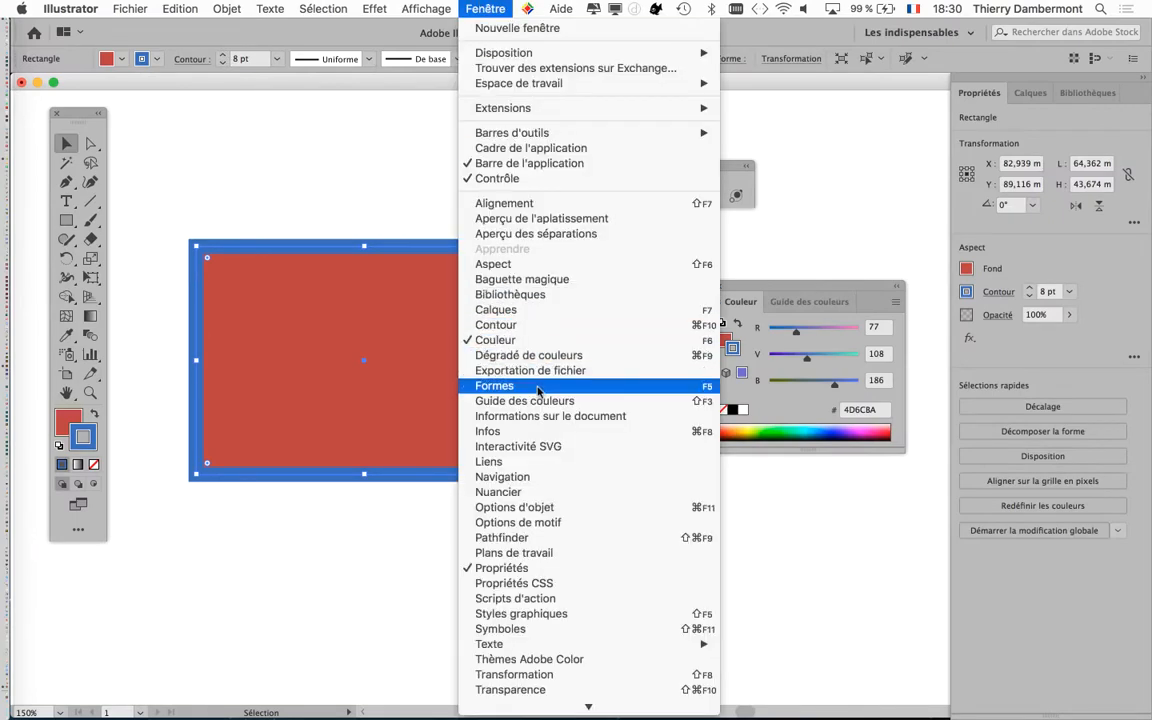
click(556, 325)
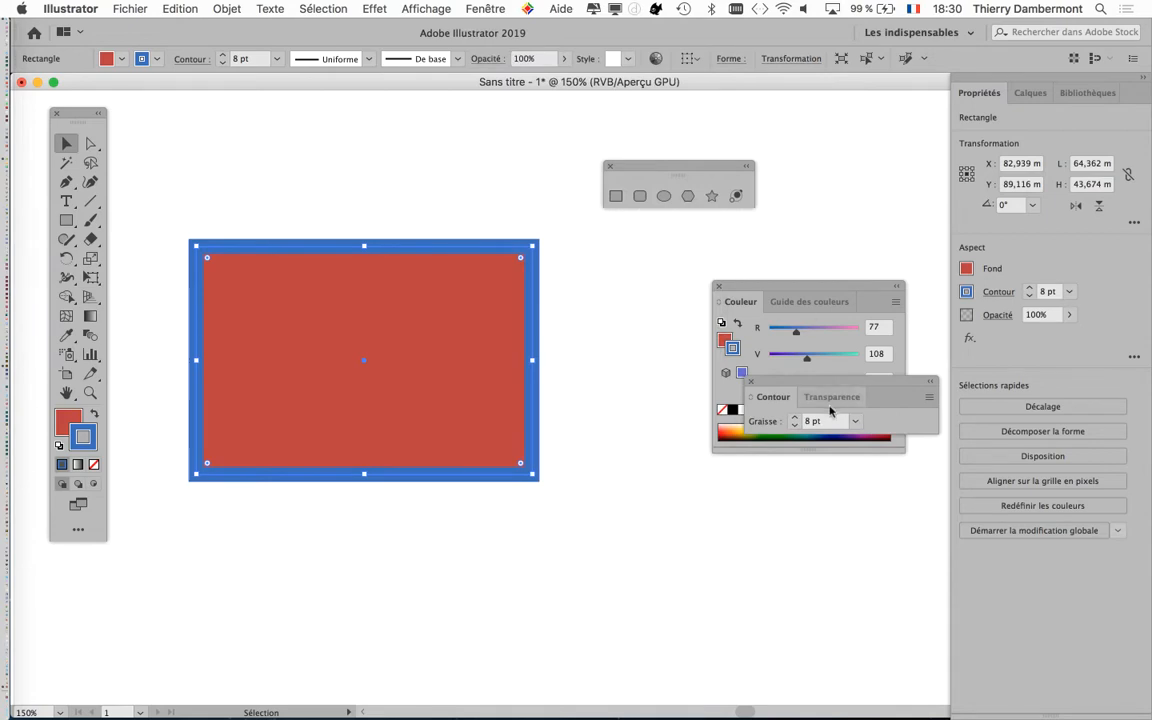
drag(817, 388, 336, 118)
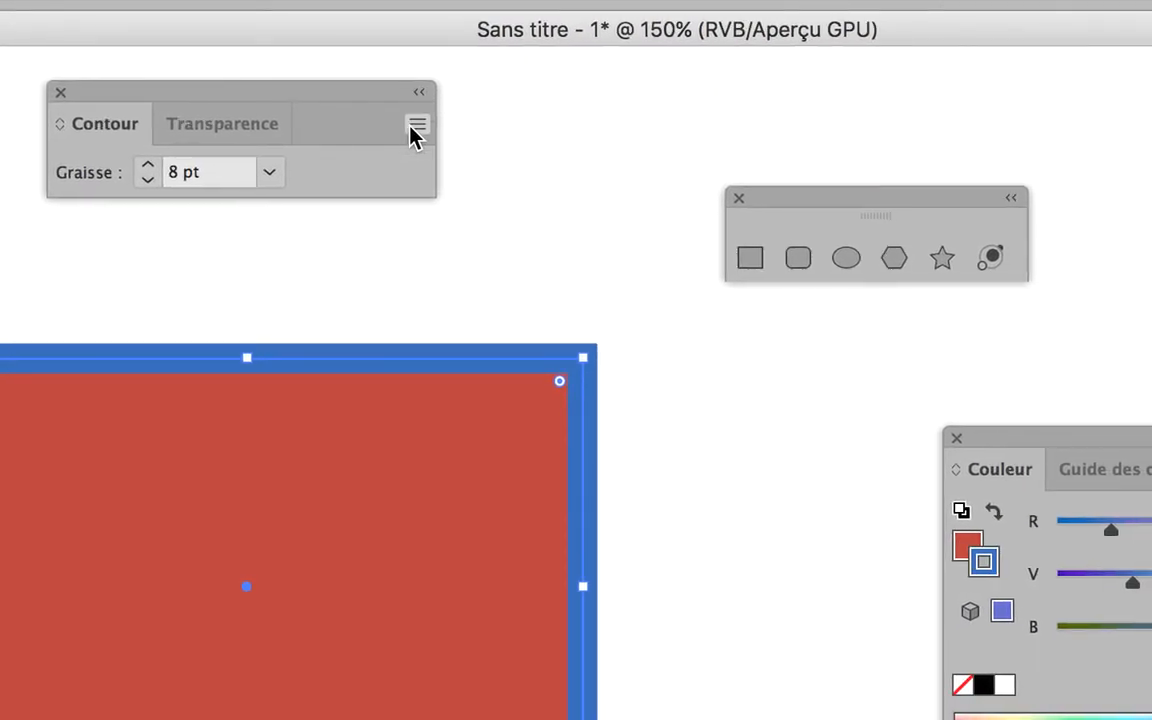
click(415, 135)
click(445, 128)
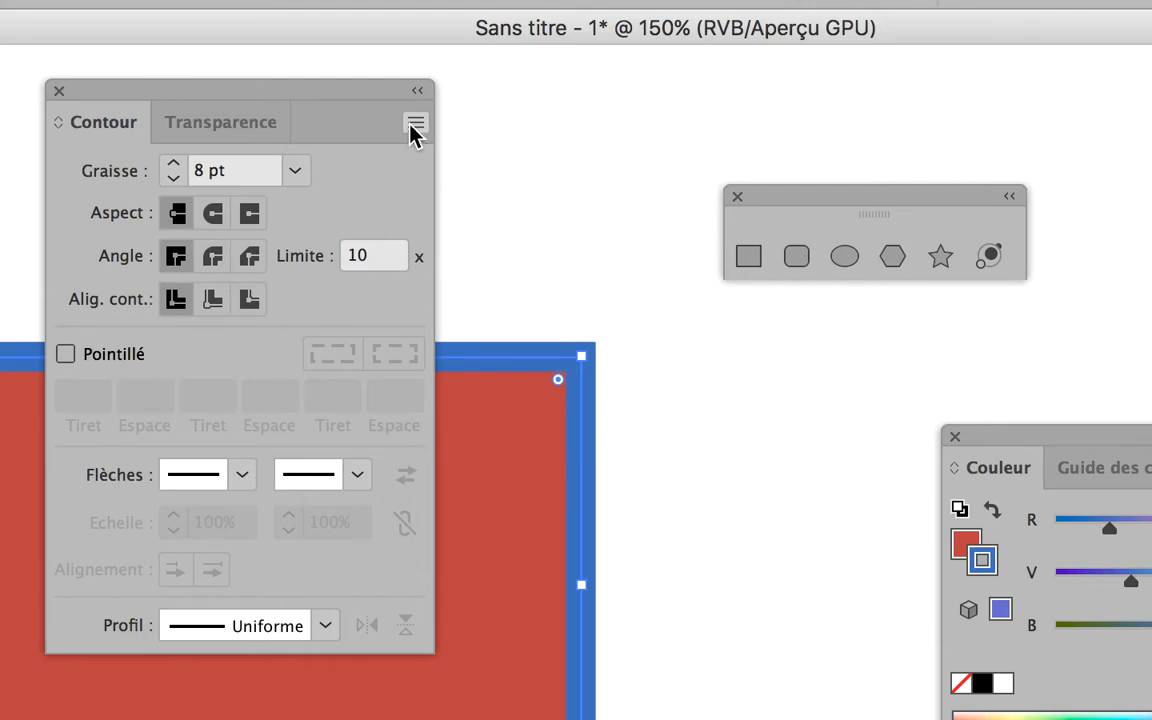
Collapse the Stroke panel's options, move the panel aside and close it
click(415, 133)
click(462, 136)
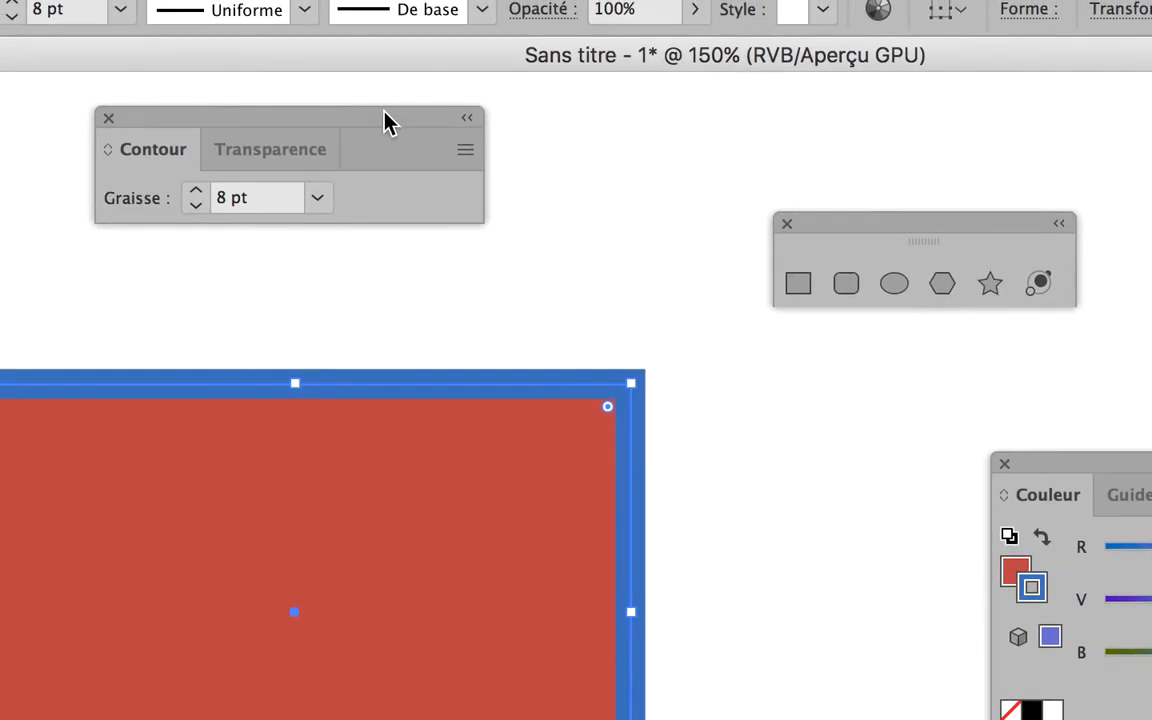
drag(302, 95, 432, 148)
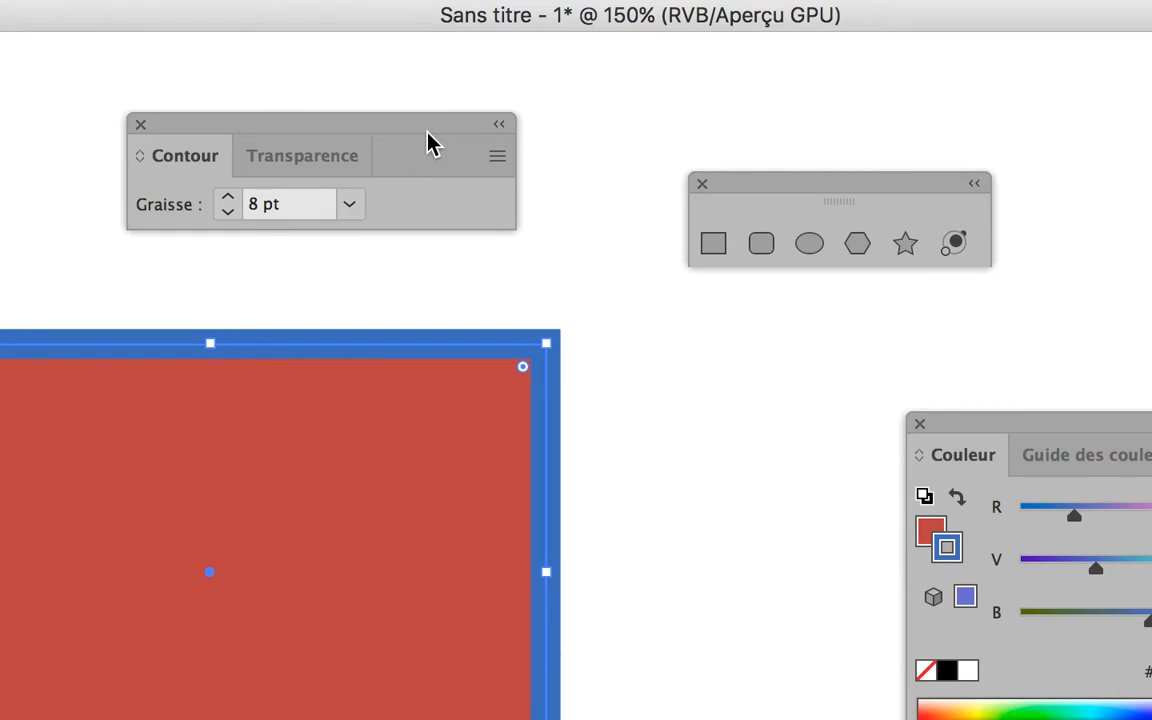
click(140, 124)
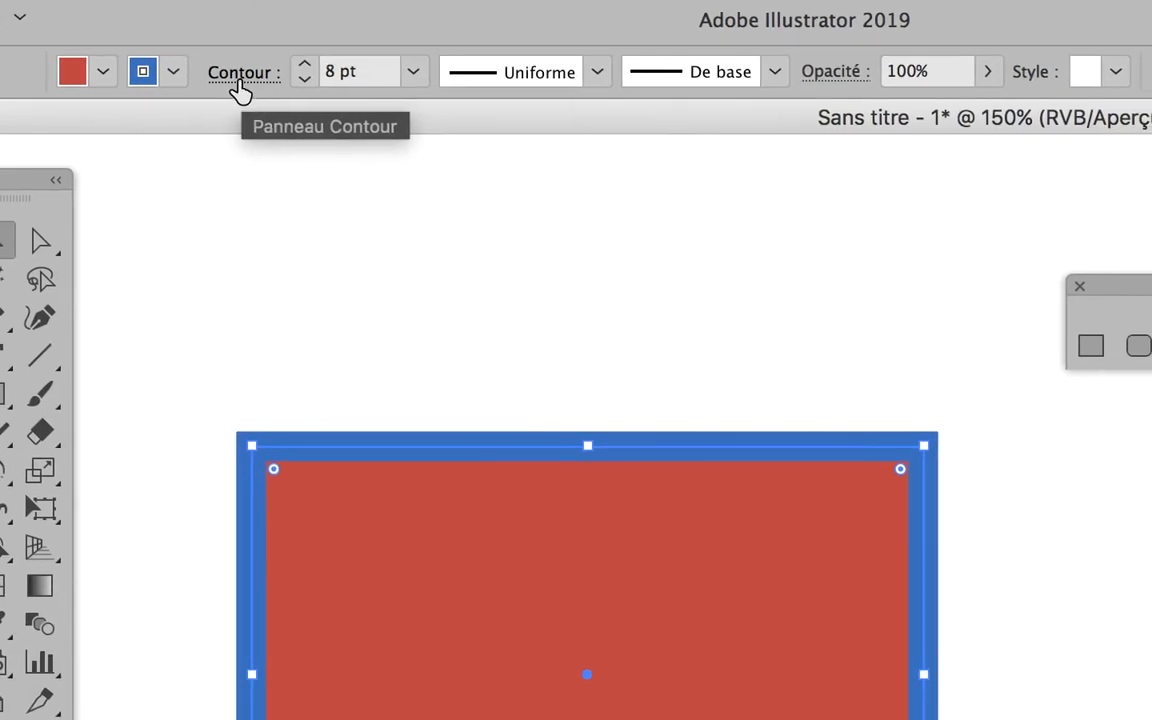
Examine the full stroke options offered by the Control bar, leaving the rectangle selected
click(240, 88)
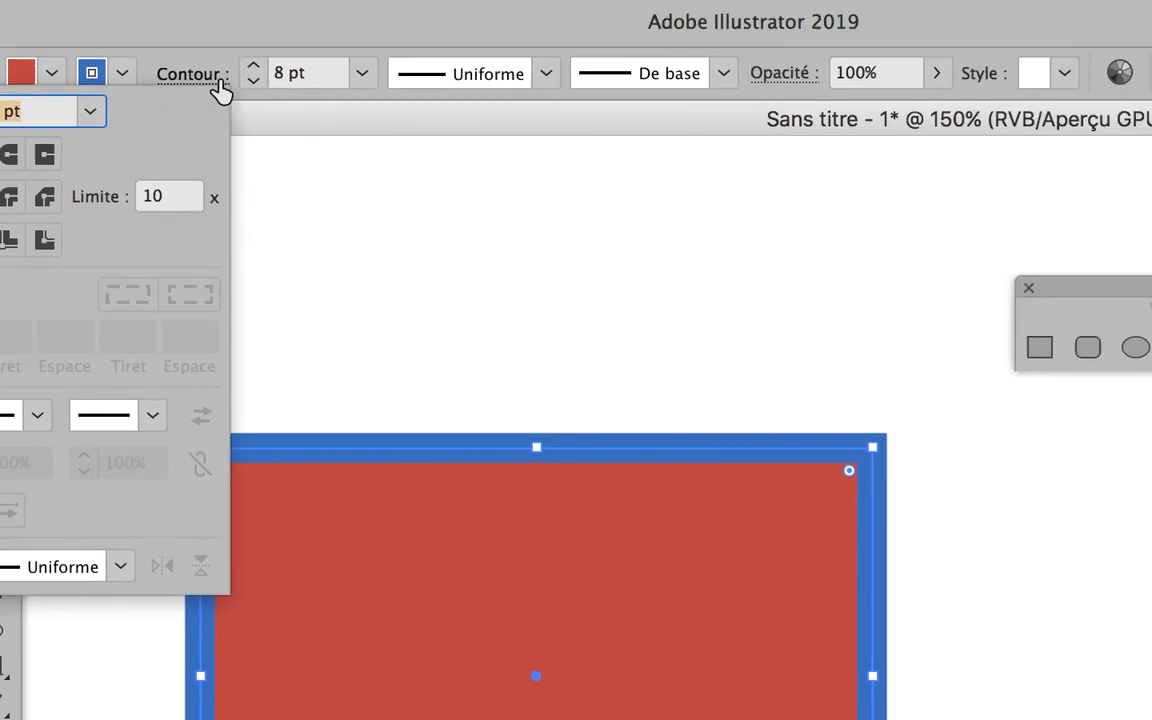
click(210, 88)
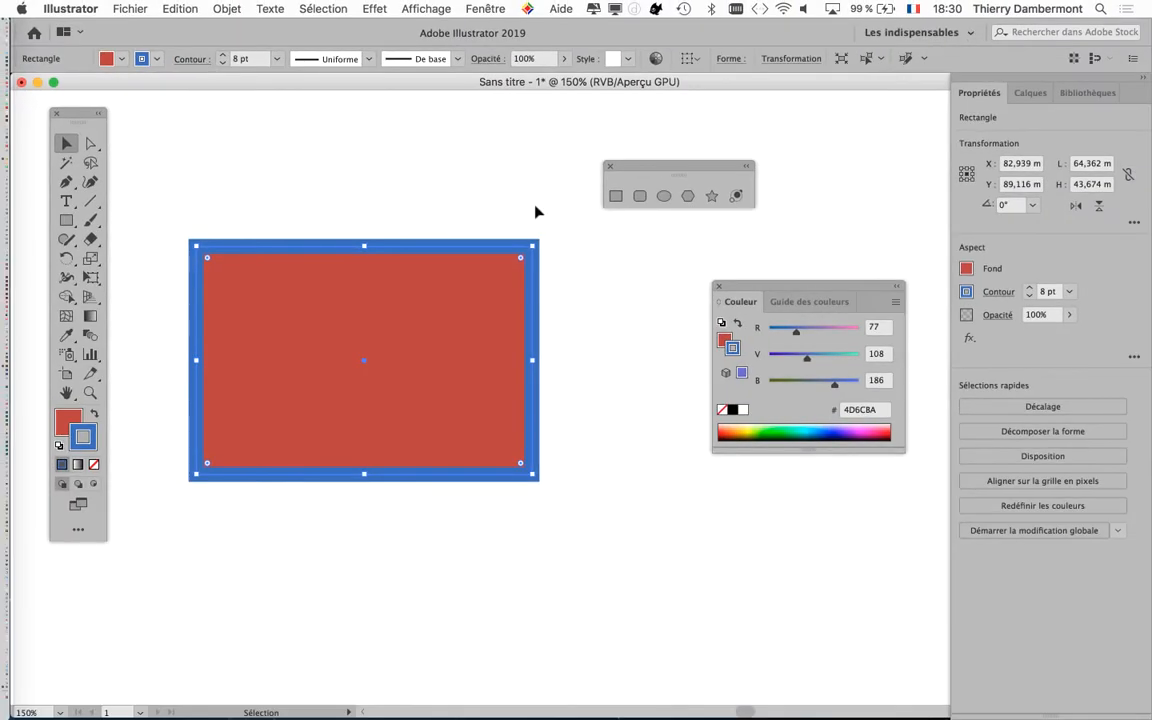
click(831, 337)
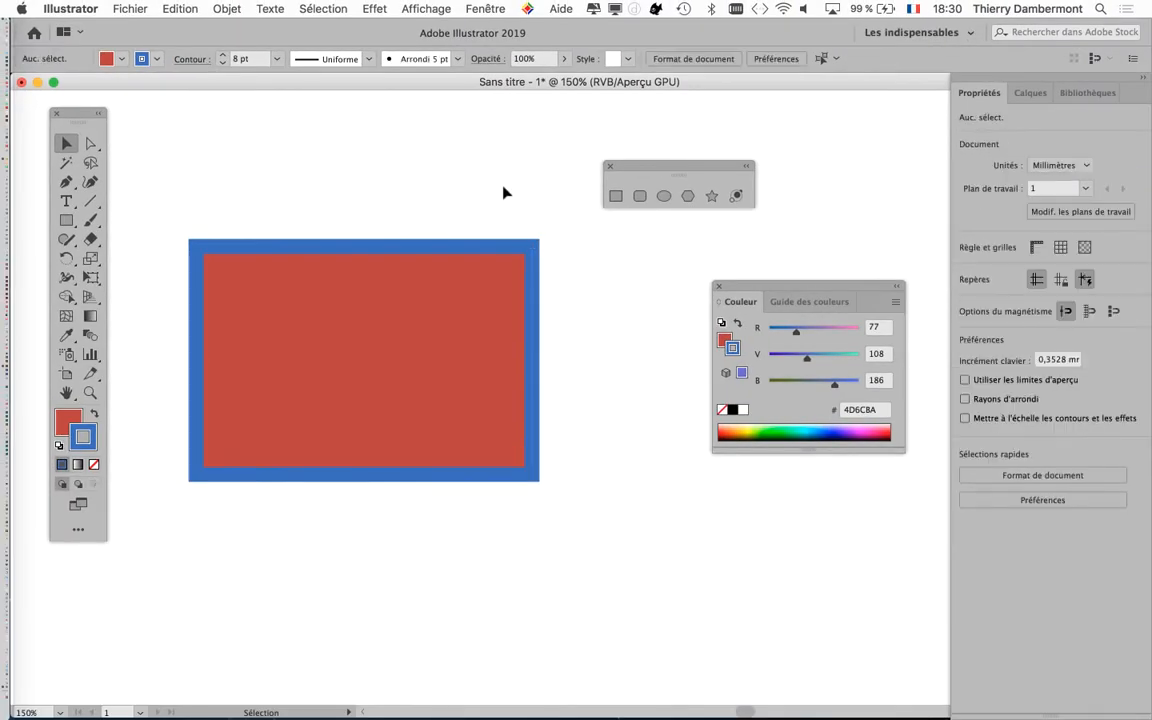
click(496, 355)
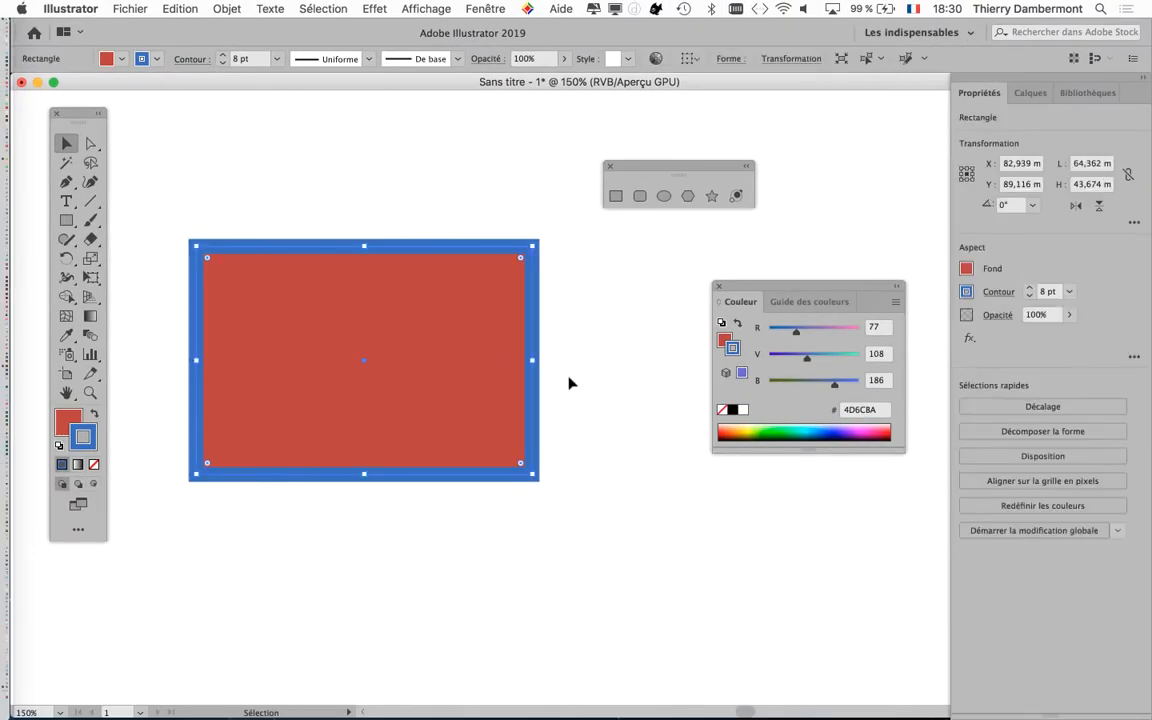
Move the Color and shape tool panels aside and draw a second rectangle about 35 × 62 mm beside the first, then deselect it
drag(736, 290, 879, 104)
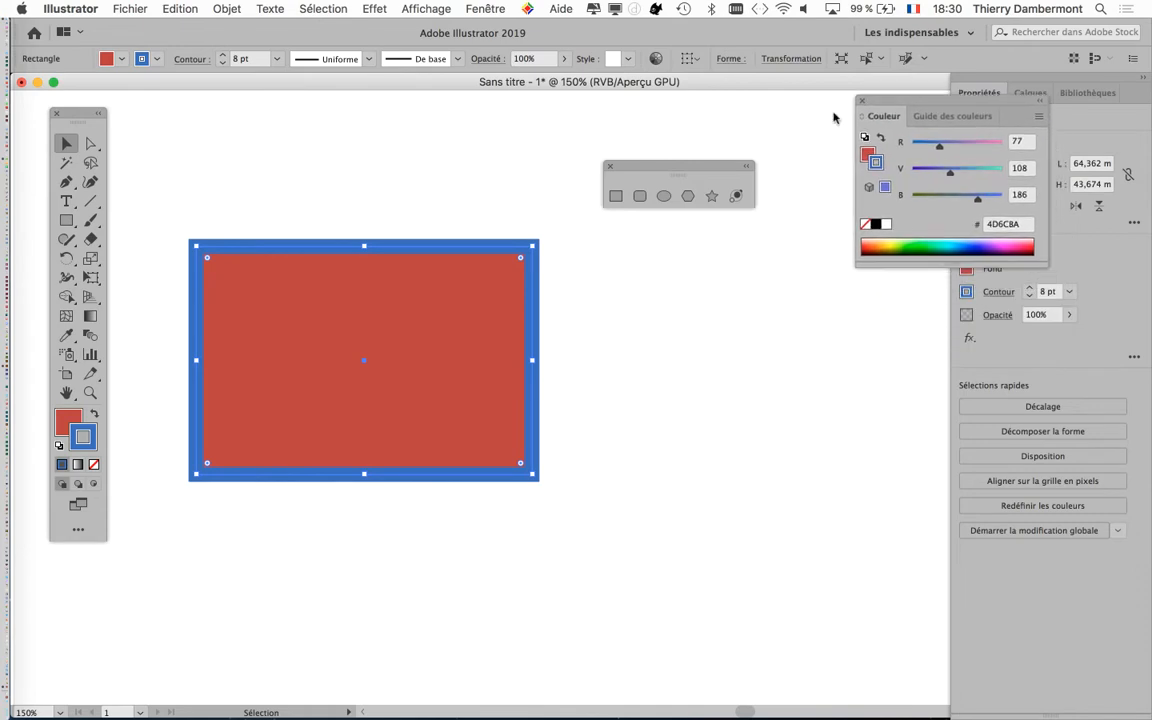
drag(651, 168, 477, 116)
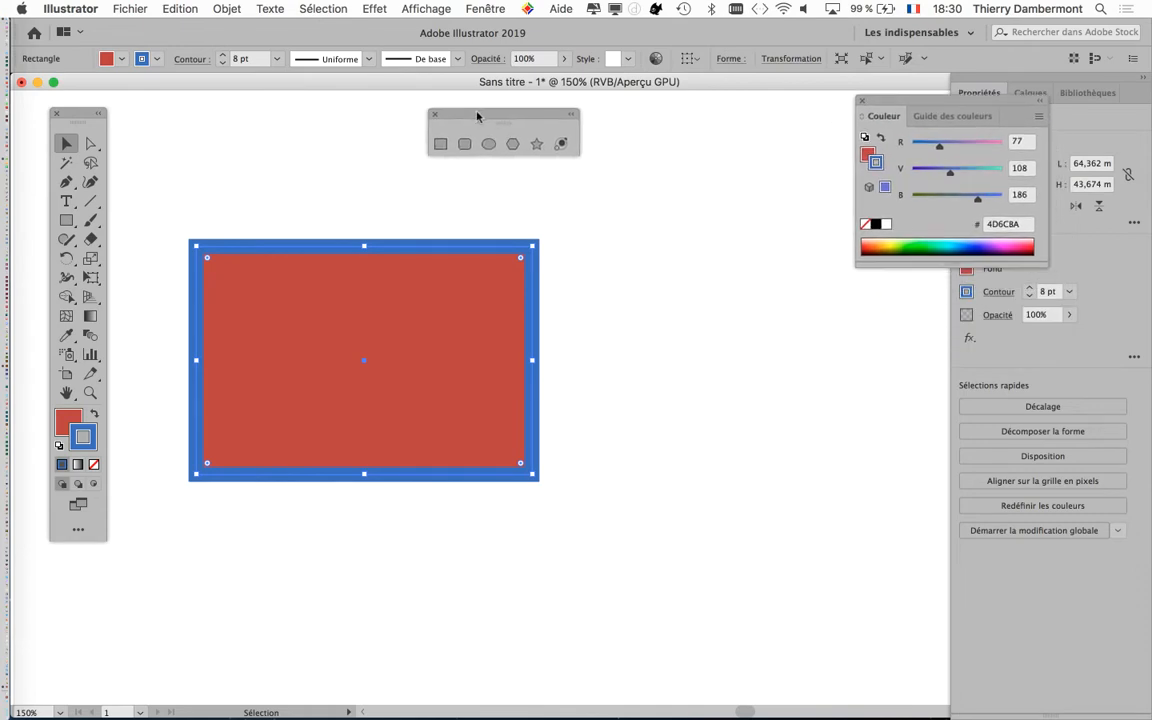
click(67, 222)
mouse_move(568, 310)
mouse_down()
mouse_move(789, 596)
mouse_move(755, 635)
mouse_up()
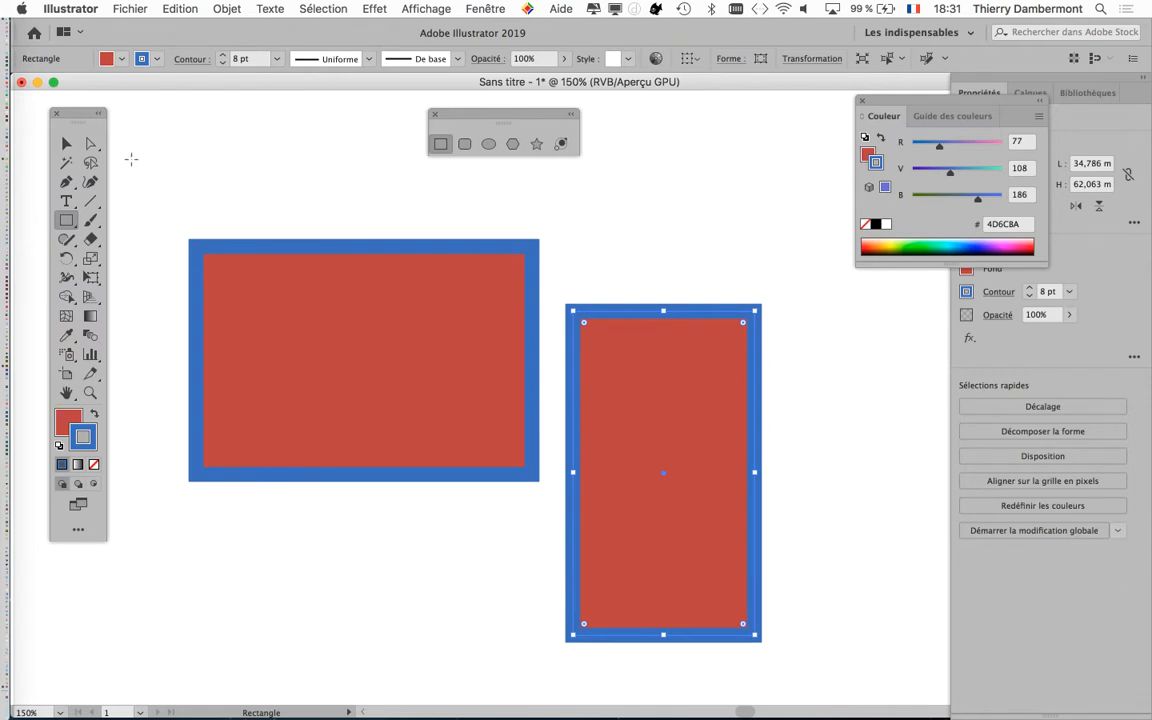
click(66, 143)
click(424, 208)
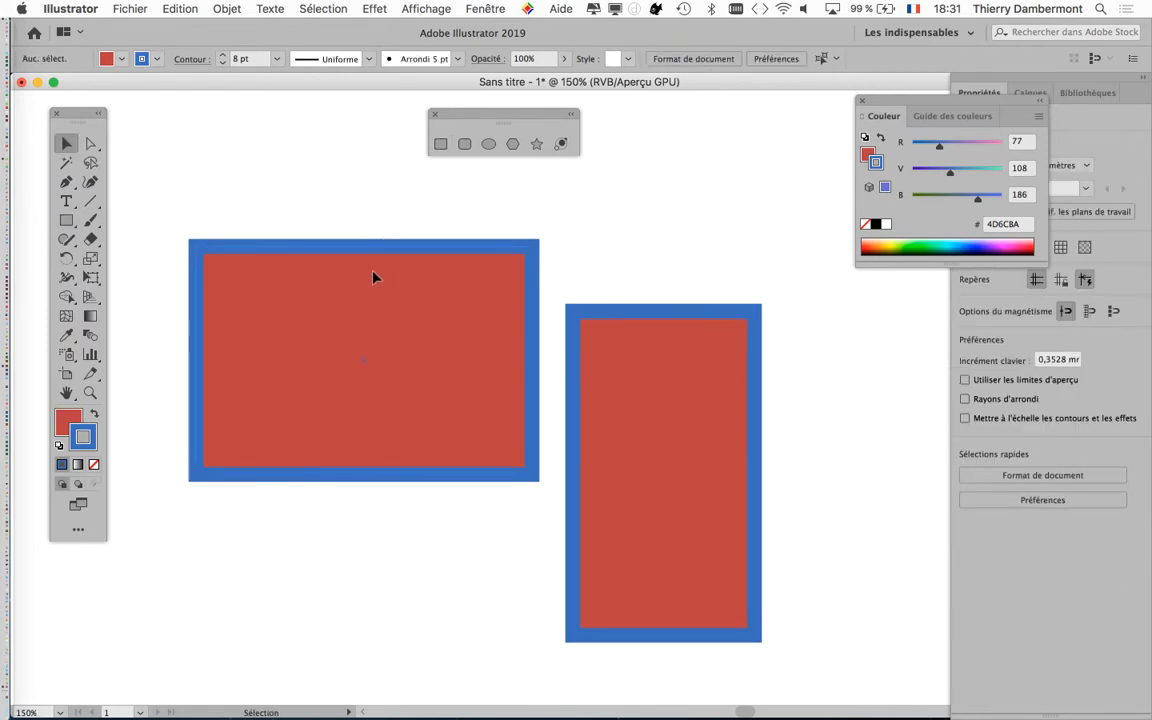
Draw a wide third rectangle just above the tall second one with the Rectangle tool, then deselect it
click(66, 220)
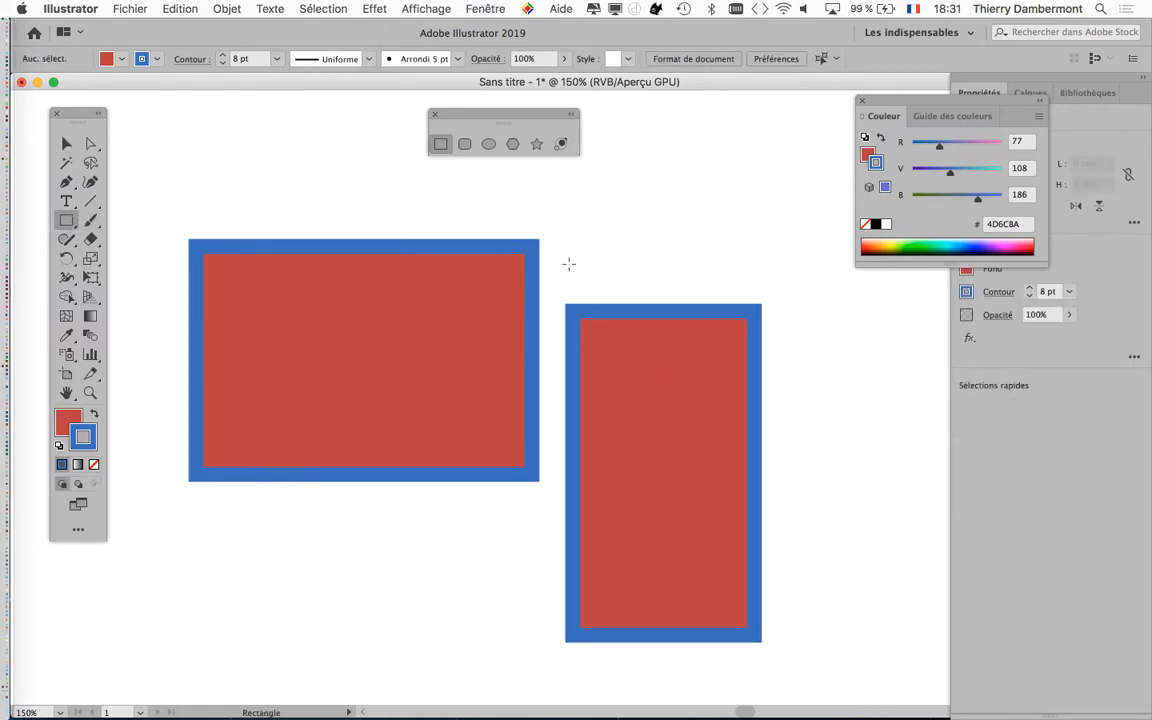
mouse_move(565, 272)
mouse_down()
mouse_move(751, 149)
mouse_move(833, 175)
mouse_up()
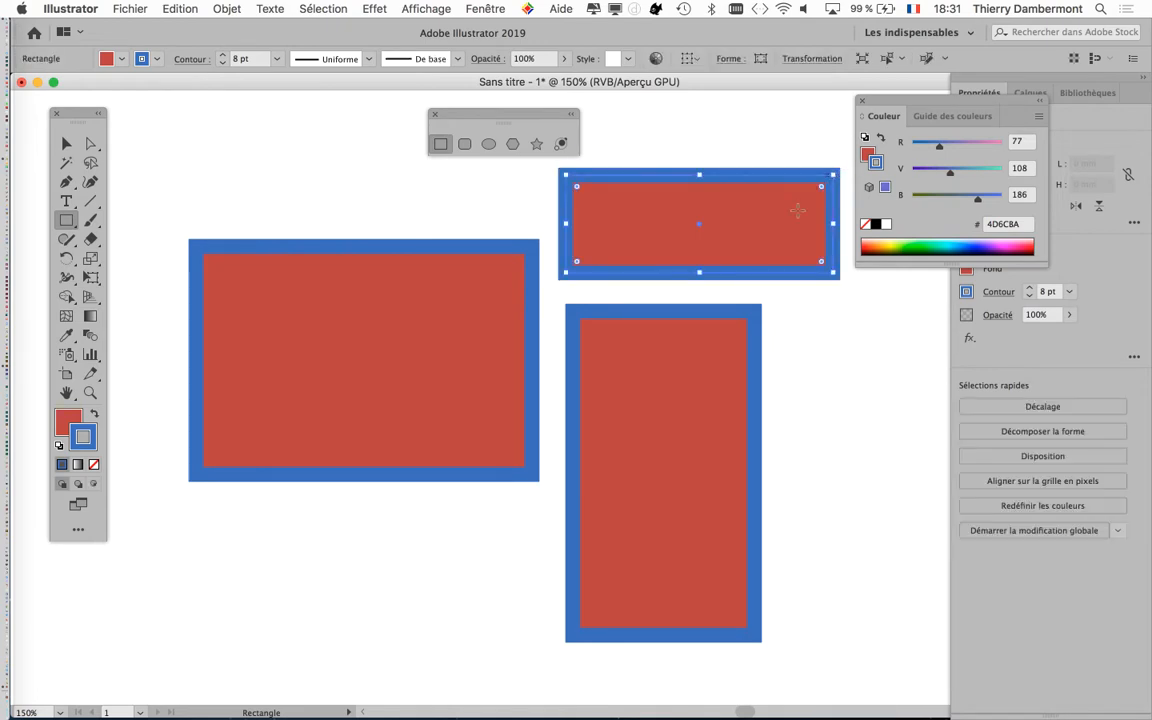
click(66, 143)
click(311, 190)
scroll(483, 402, down, 2)
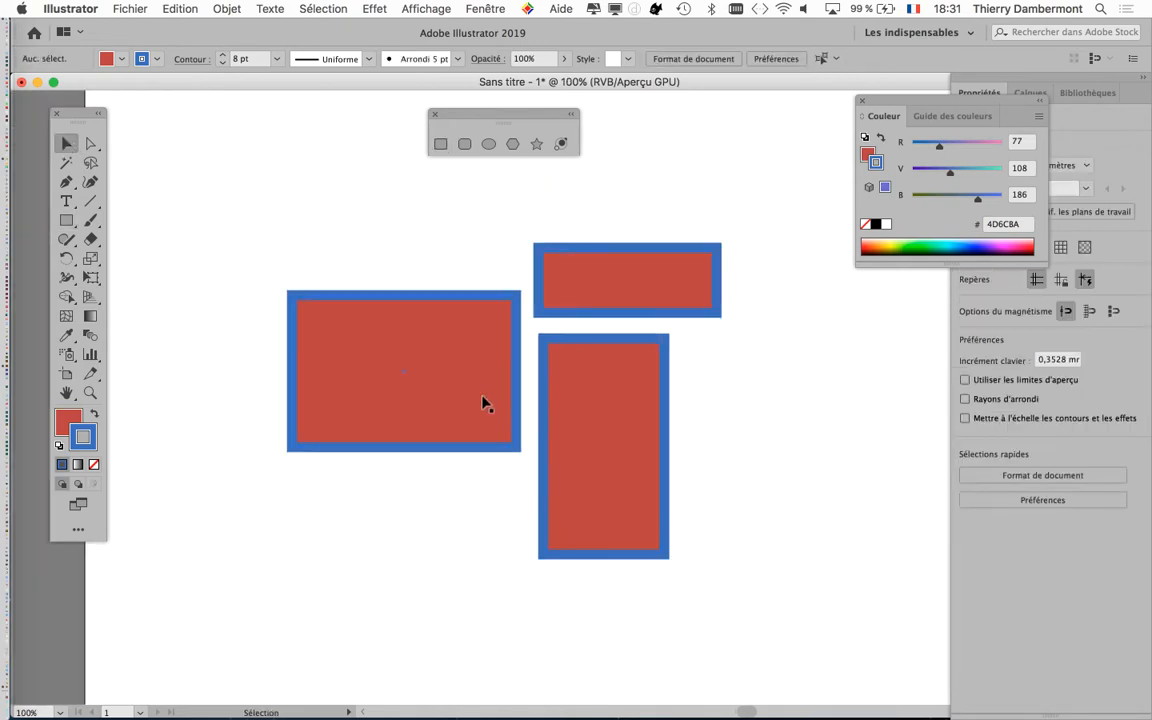
scroll(594, 398, up, 1)
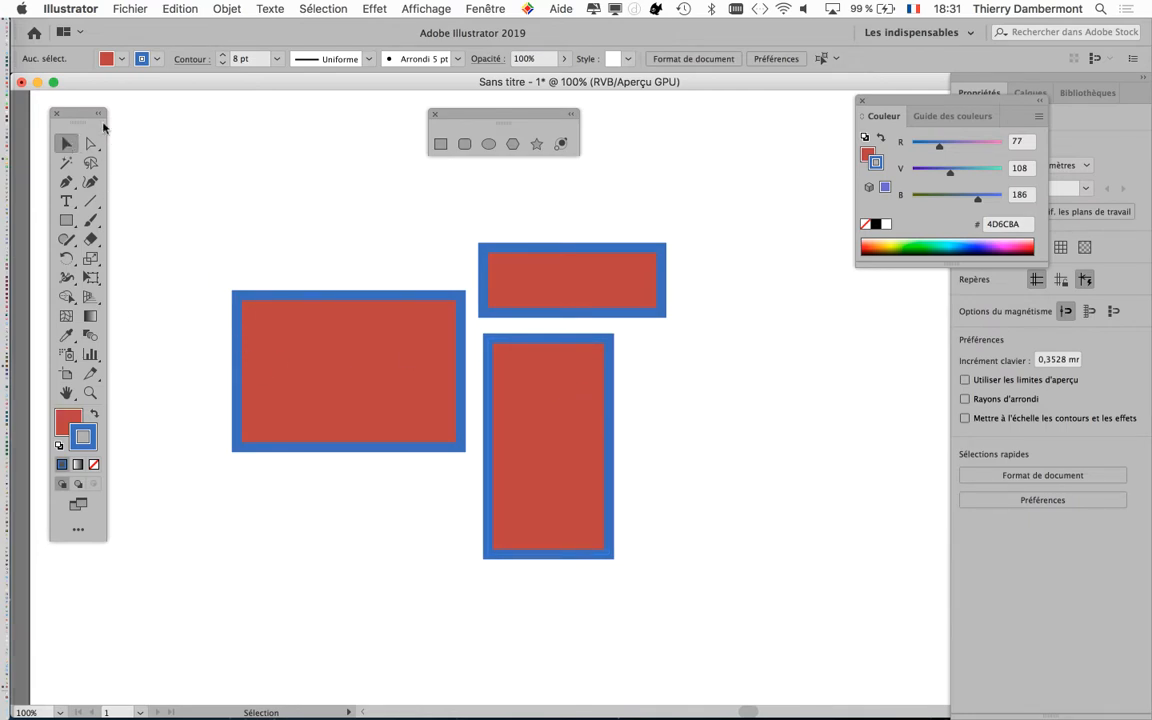
Reposition the floating Tools panel so that it stays clear of the three rectangles
drag(102, 123, 169, 110)
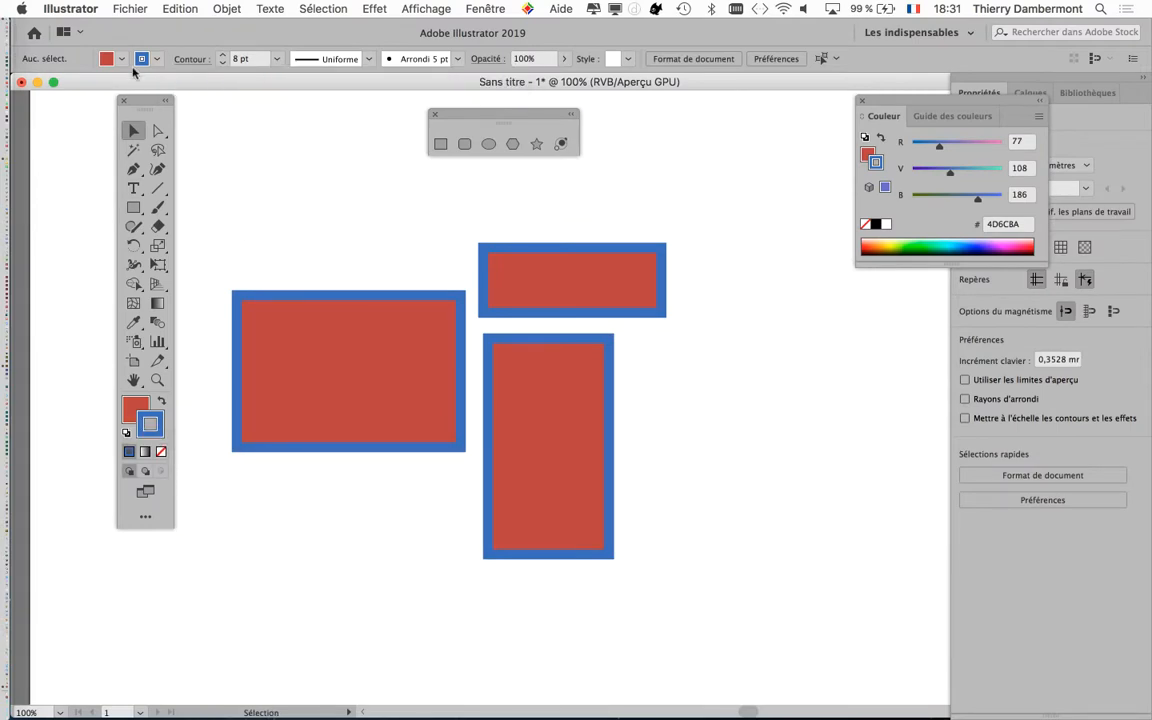
drag(126, 97, 50, 140)
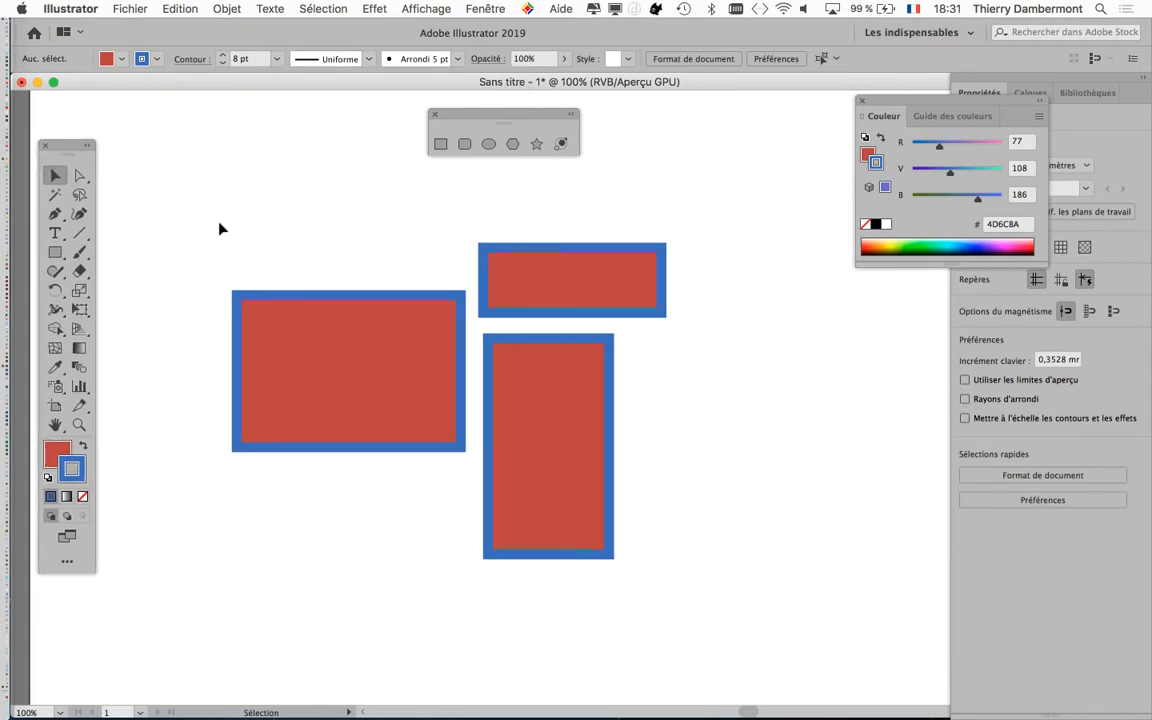
drag(237, 242, 159, 198)
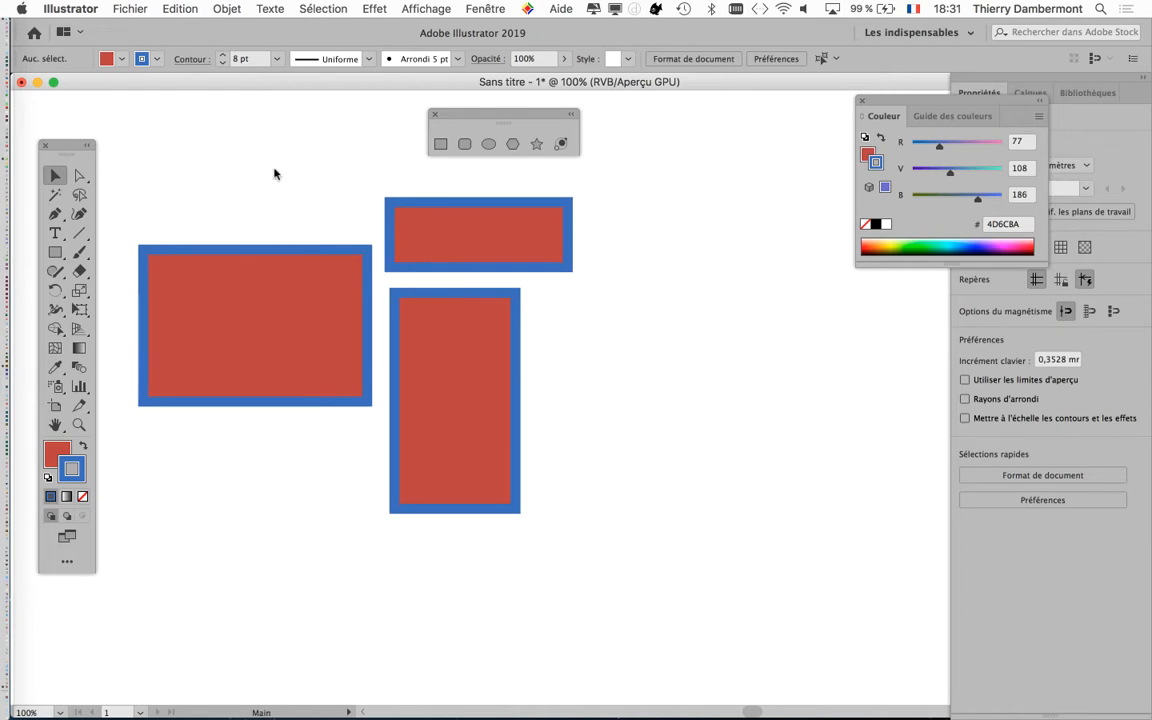
Display the Swatches (Nuancier) panel, place it beside the rectangles and enlarge it to show every swatch and colour group
click(486, 8)
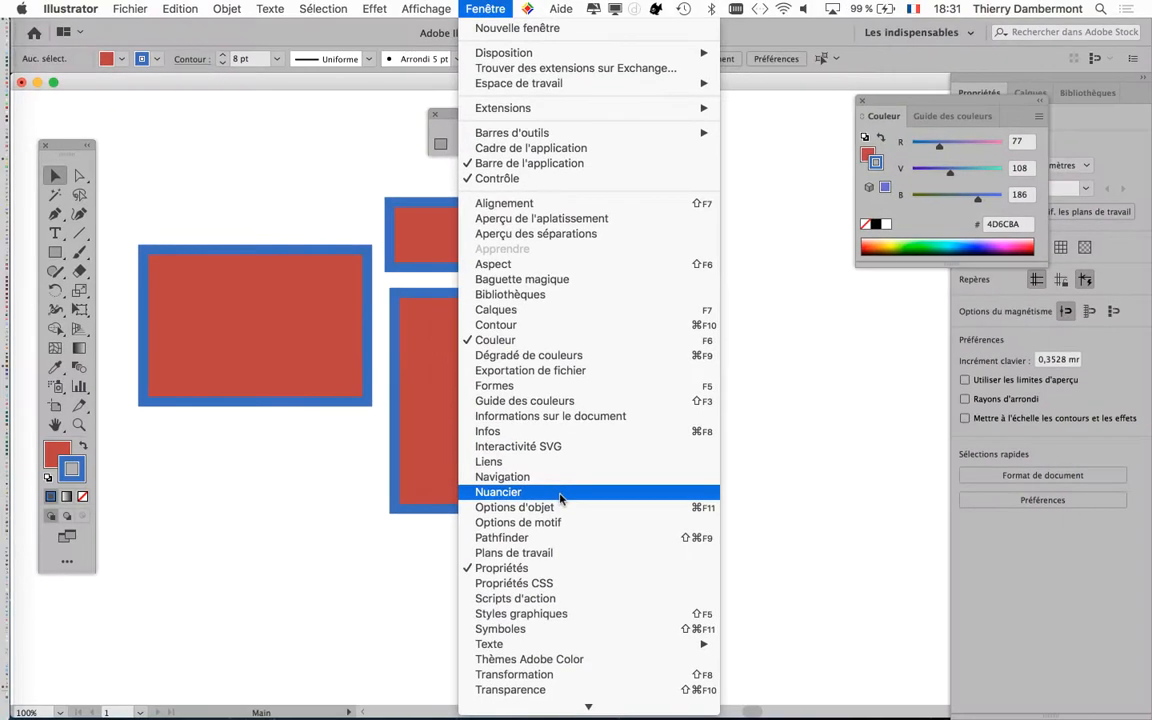
click(560, 493)
click(478, 8)
click(515, 492)
drag(741, 156, 632, 305)
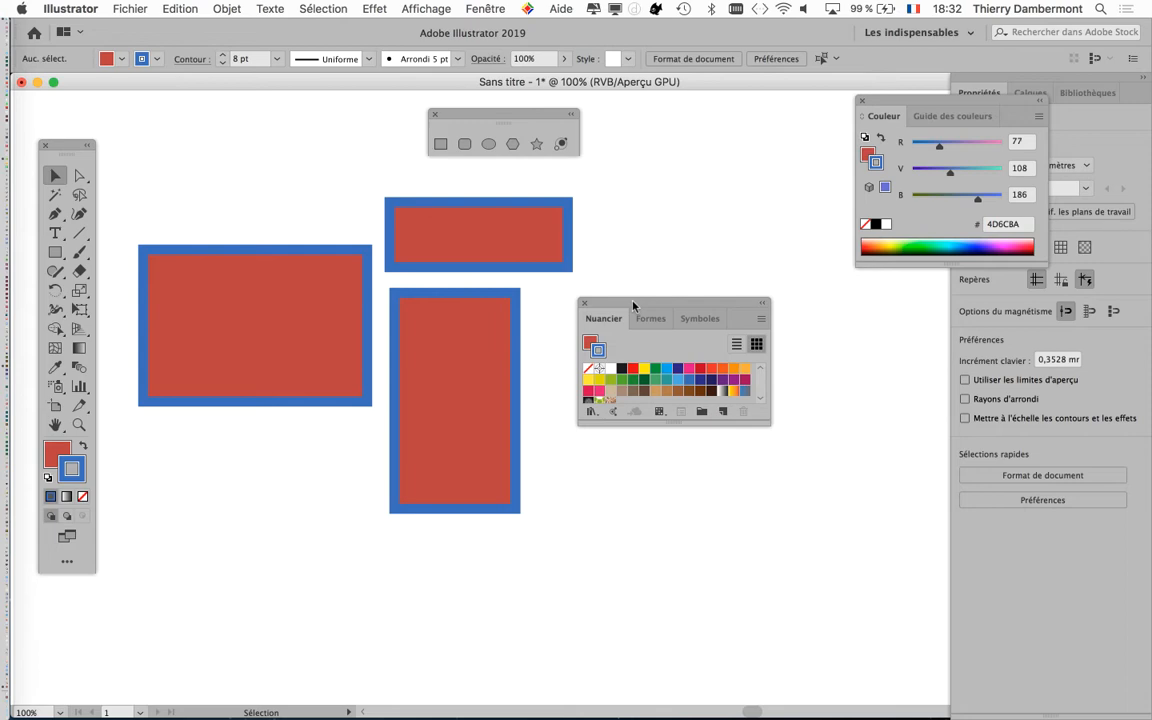
drag(632, 291, 651, 199)
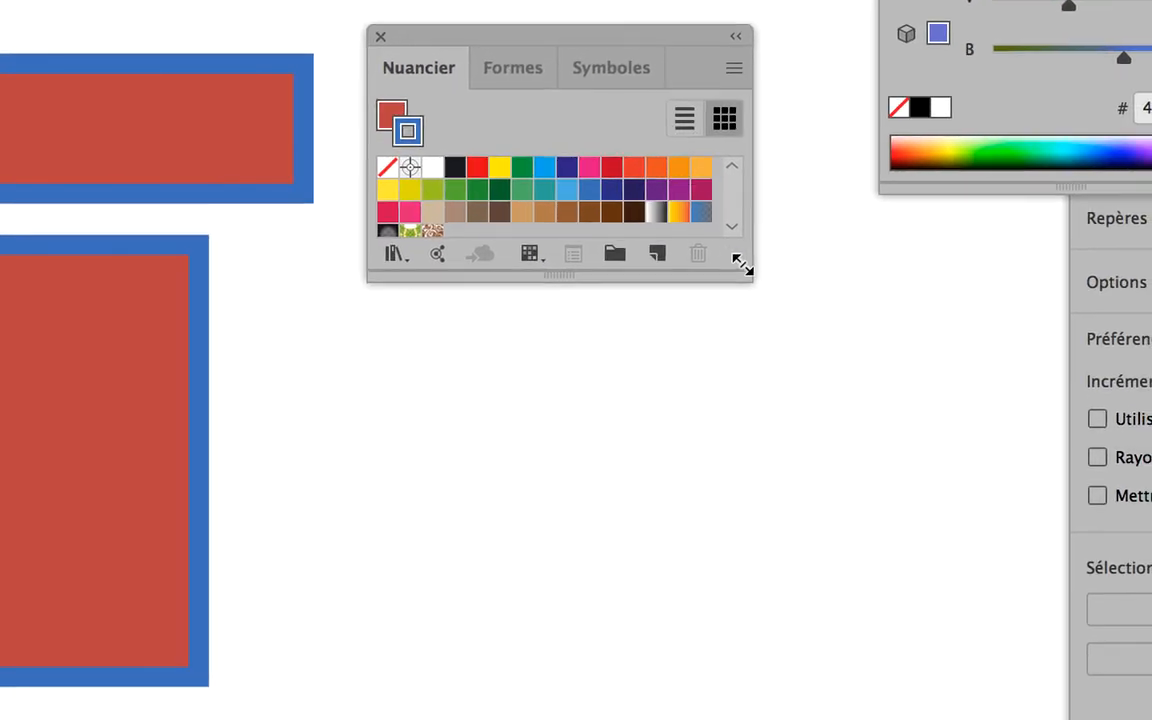
drag(742, 264, 750, 462)
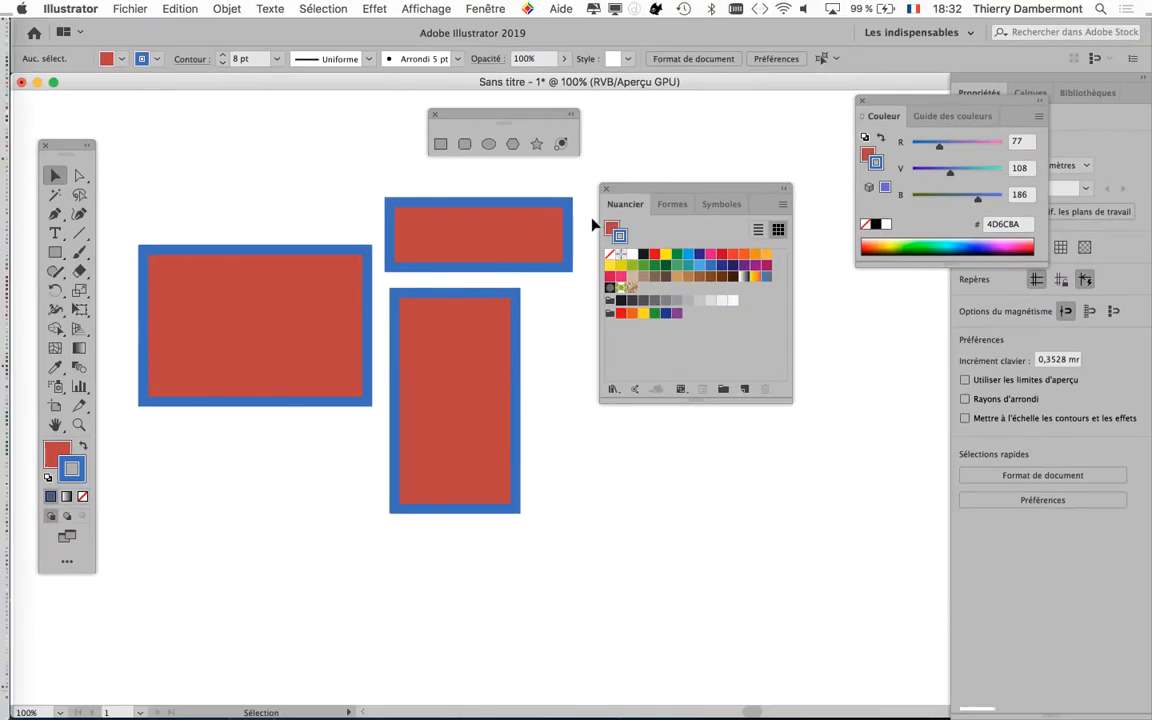
Shift the Swatches panel slightly beside the rectangles and make it taller
drag(643, 188, 647, 236)
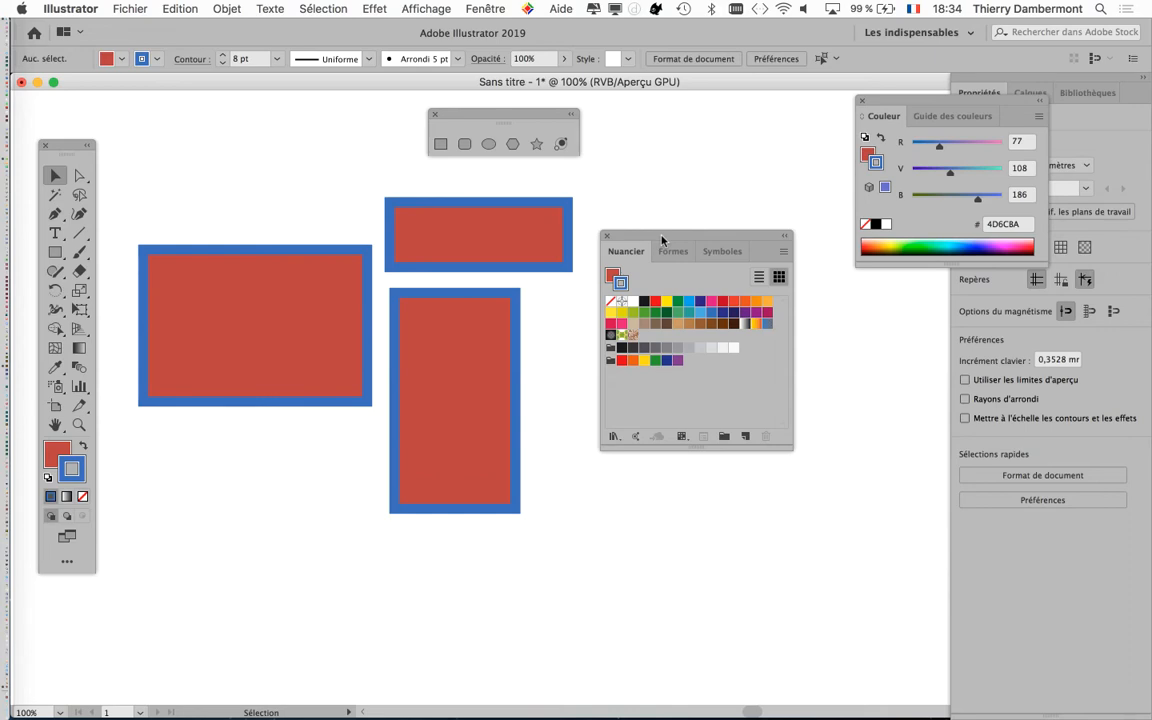
drag(661, 238, 650, 184)
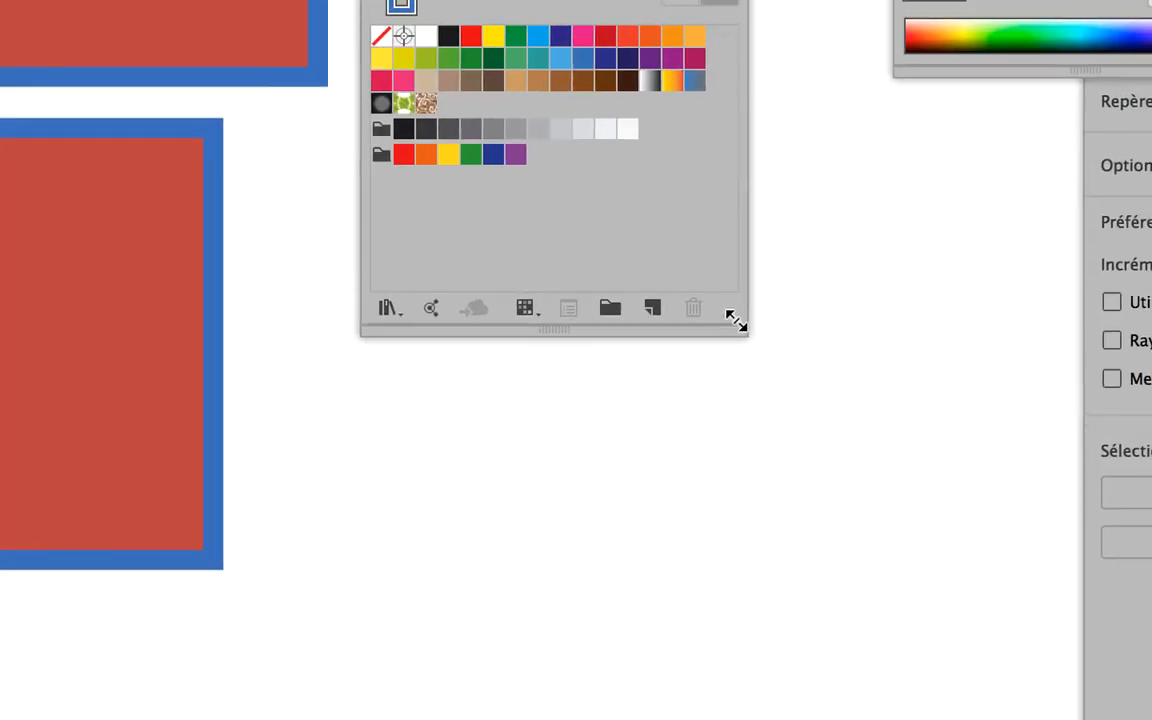
drag(736, 320, 733, 470)
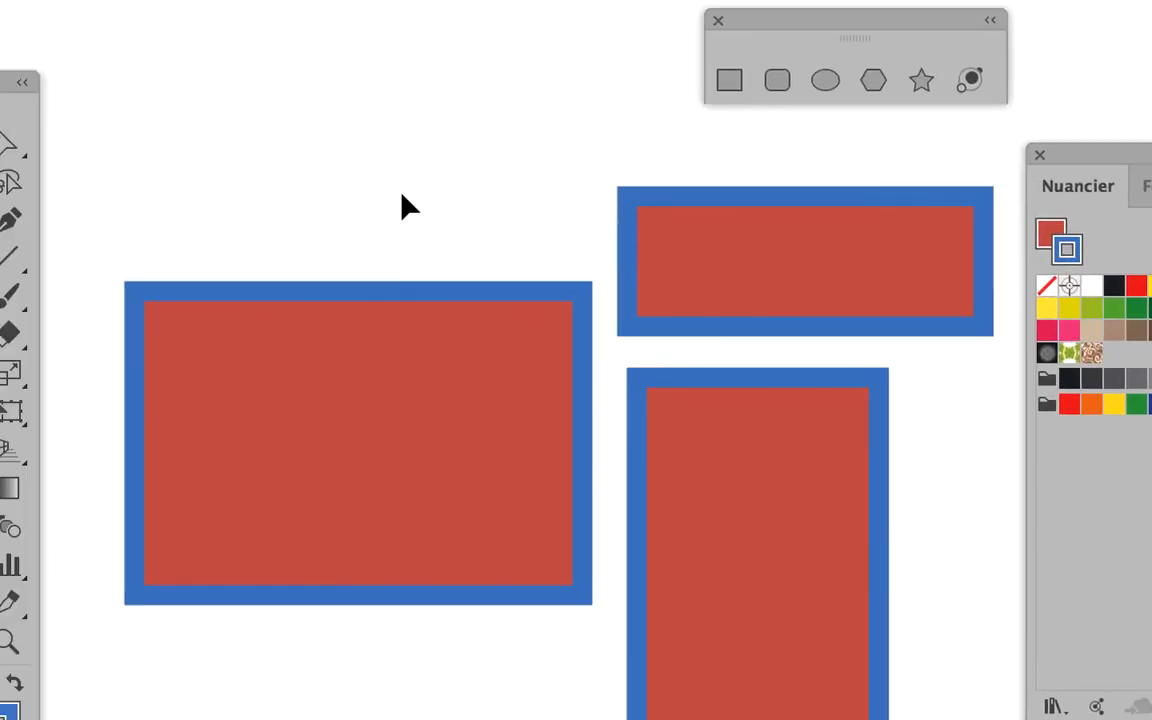
Select all three rectangles together with a selection marquee
drag(33, 95, 173, 197)
drag(508, 287, 560, 326)
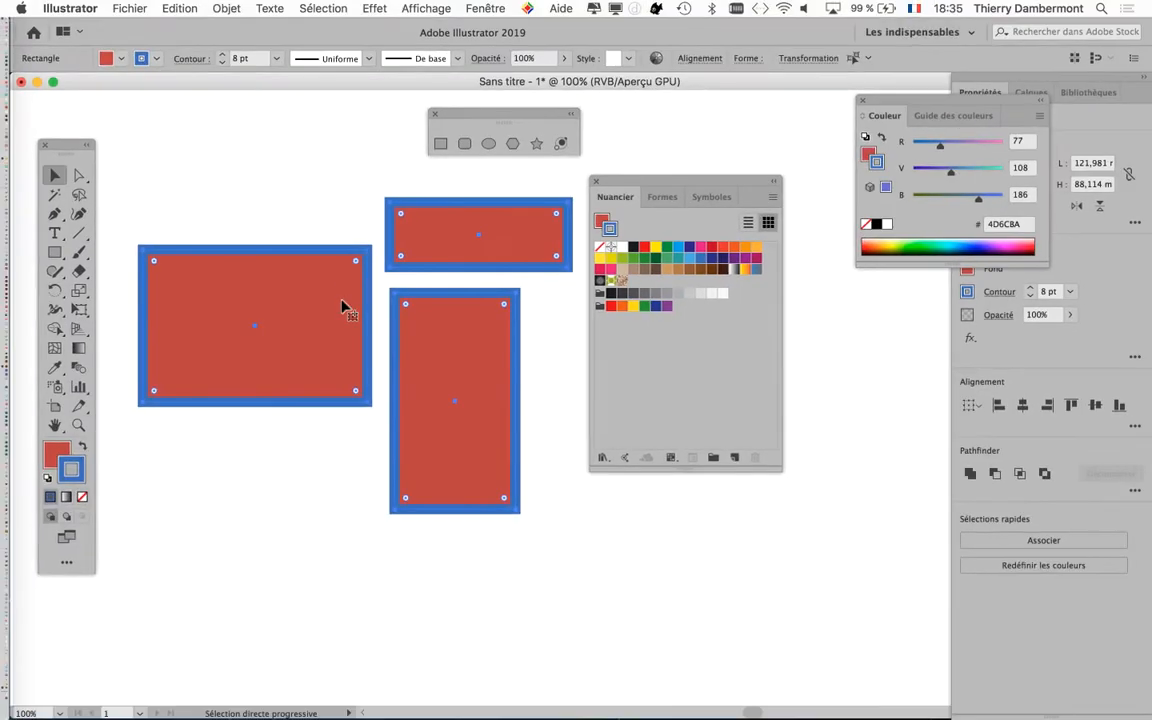
click(274, 68)
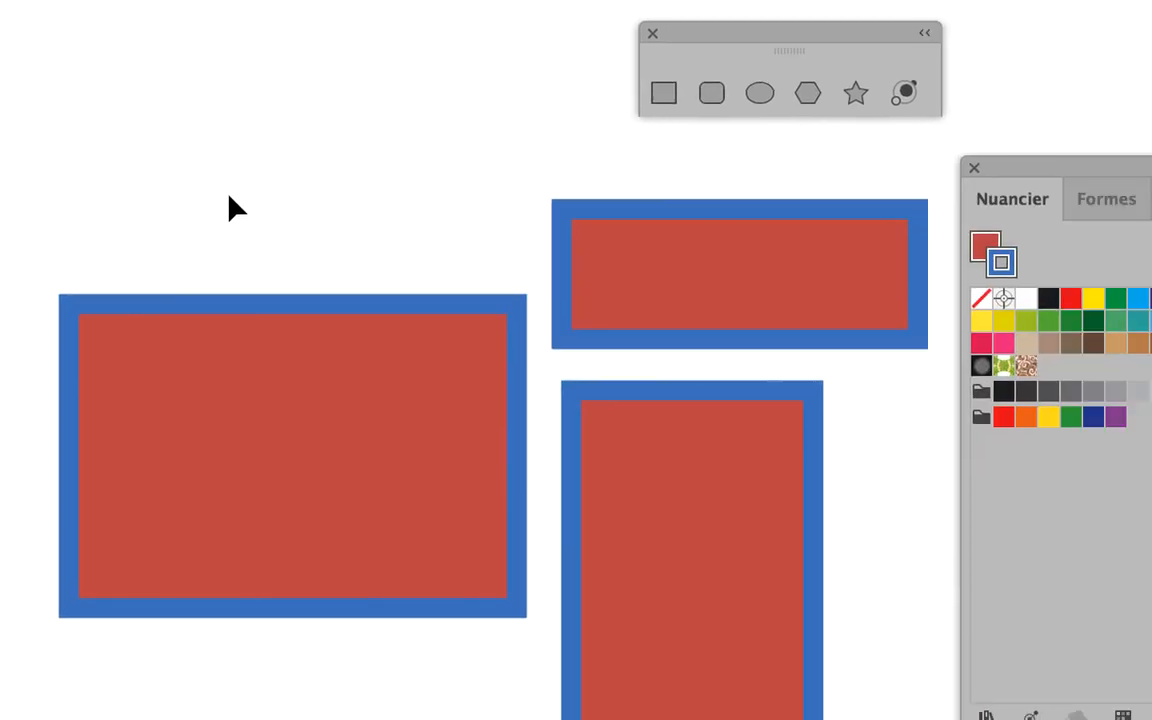
drag(283, 189, 374, 266)
drag(289, 241, 698, 479)
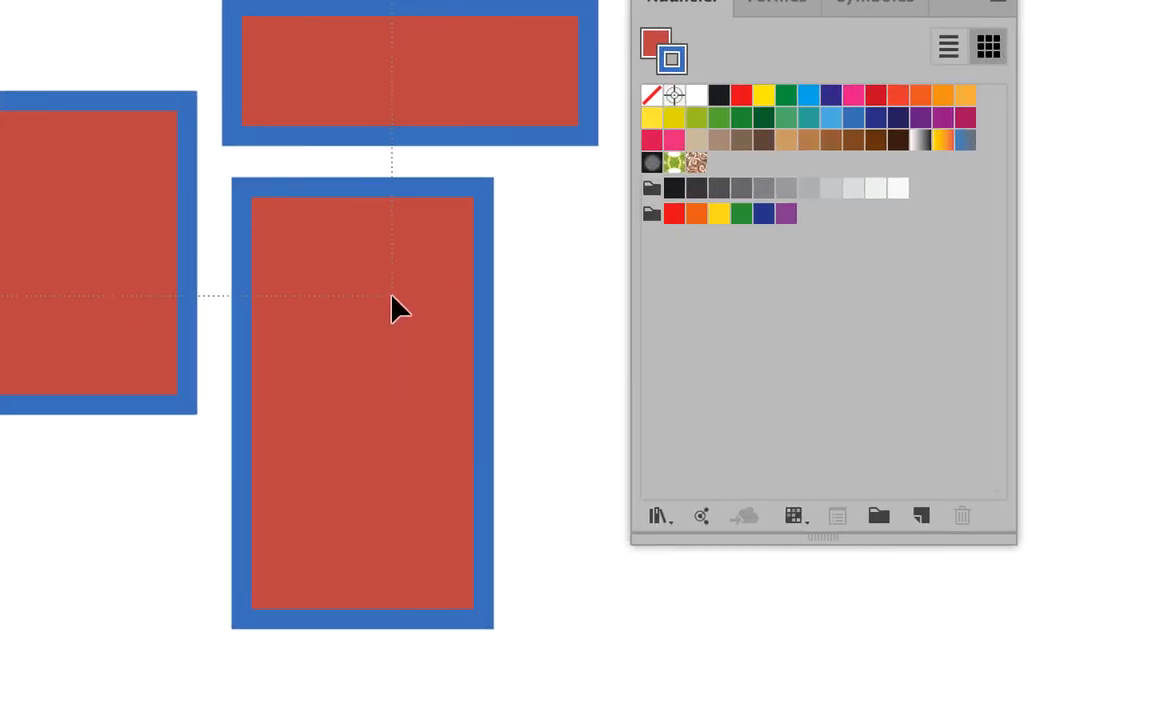
drag(391, 297, 391, 299)
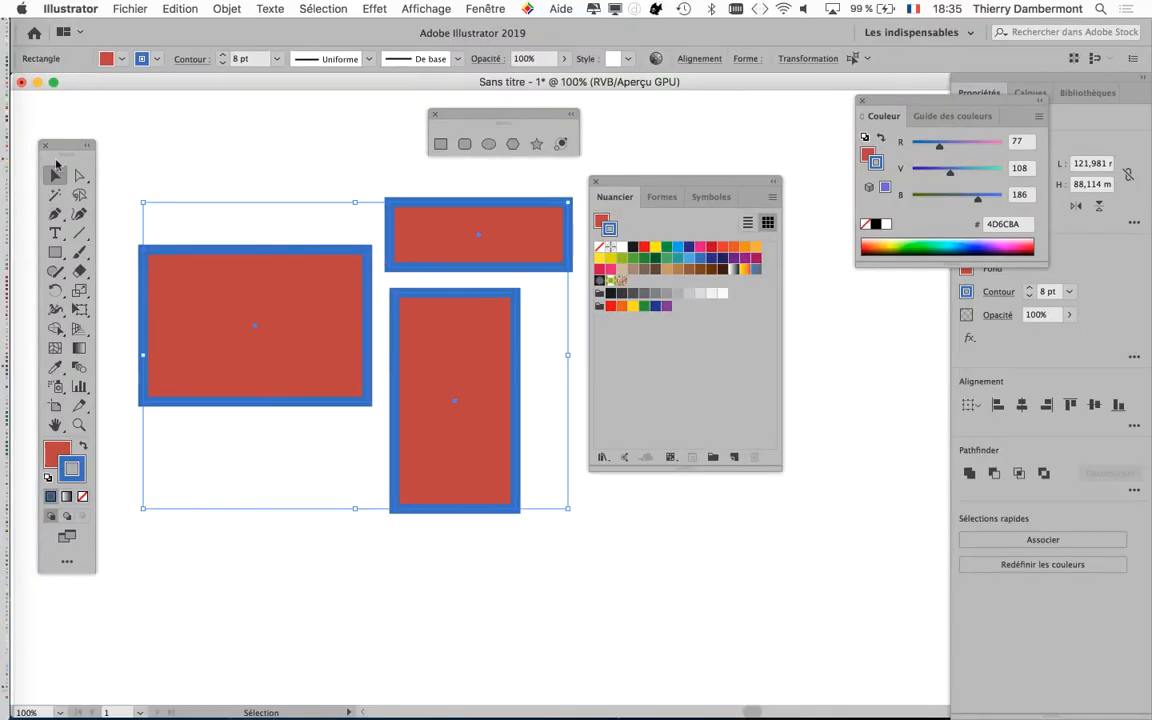
Bring the Tools panel next to the selected rectangles and set their fill to green in the Color Picker
drag(62, 148, 92, 98)
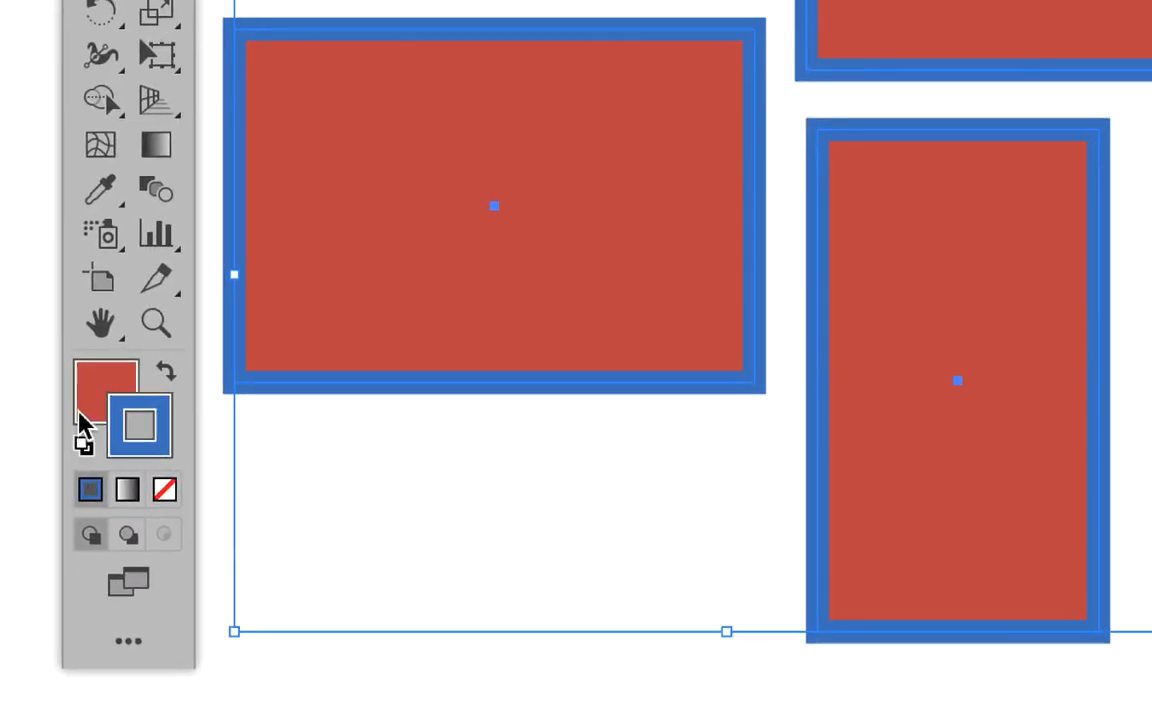
key(x)
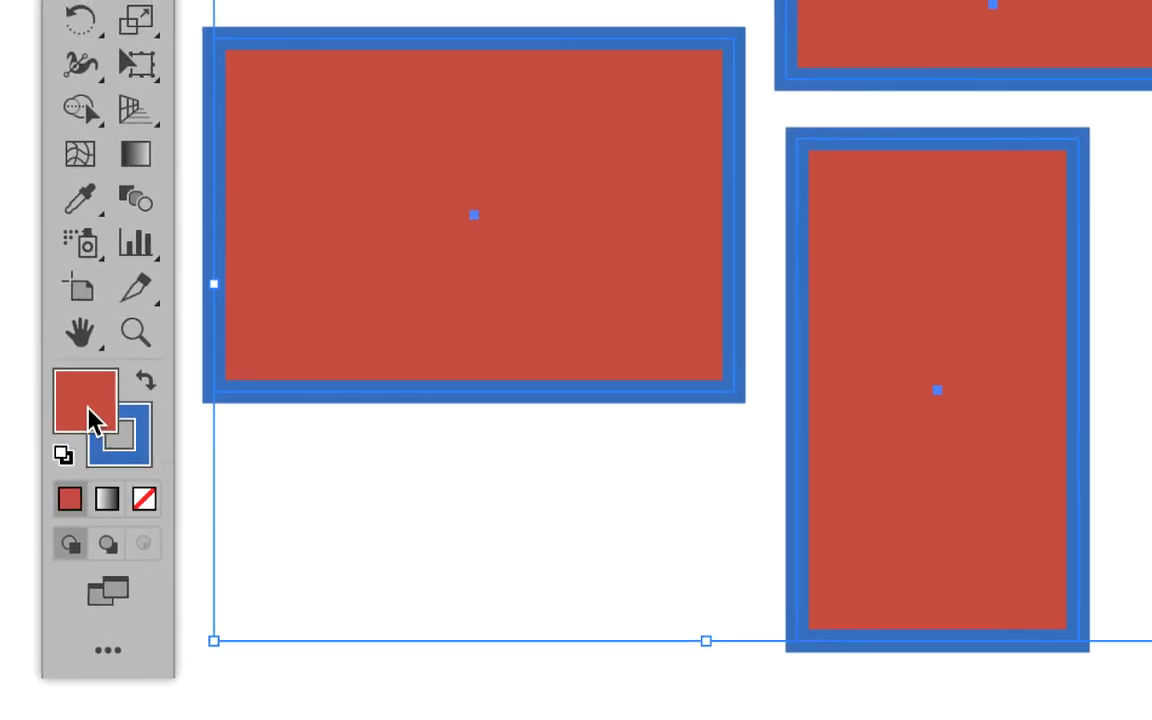
double_click(88, 410)
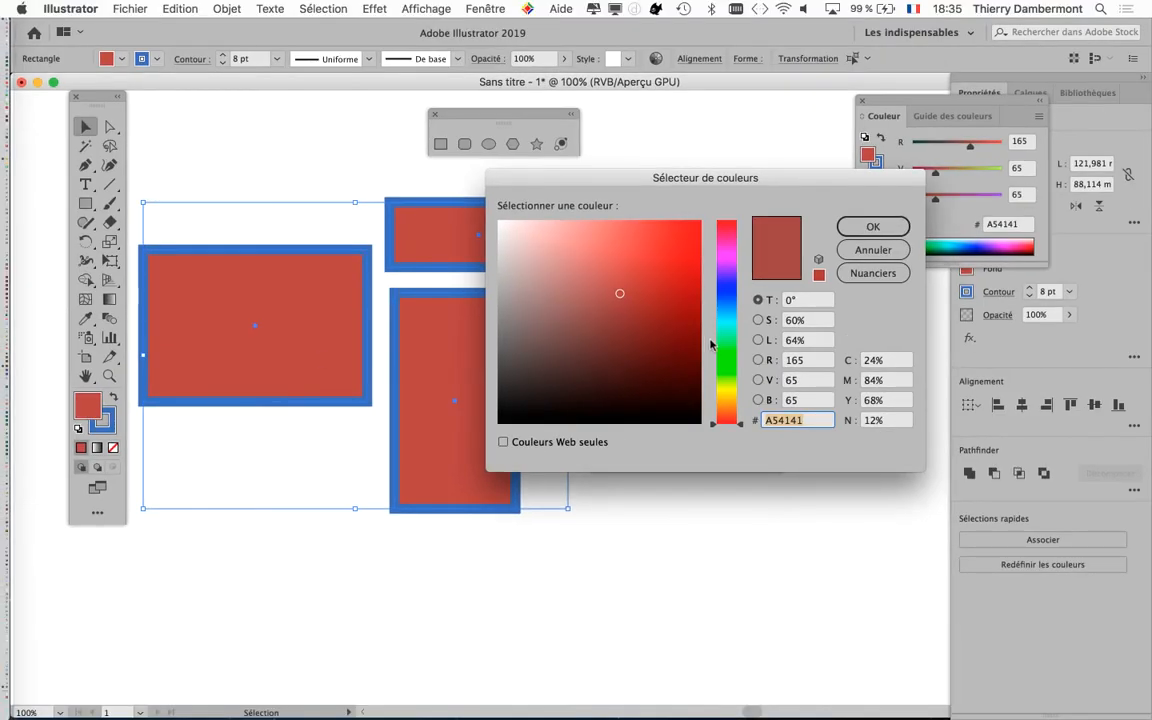
click(724, 340)
click(660, 277)
click(873, 227)
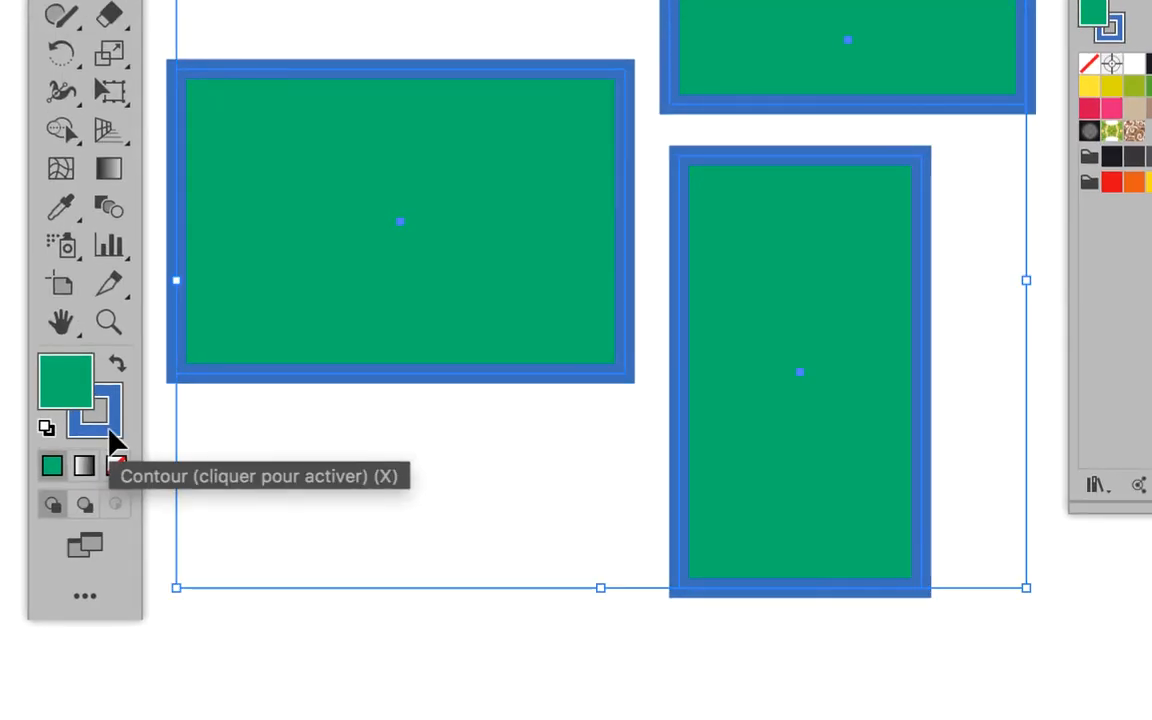
Set the stroke colour of the three selected rectangles to yellow E2F20F in the Color Picker
double_click(112, 440)
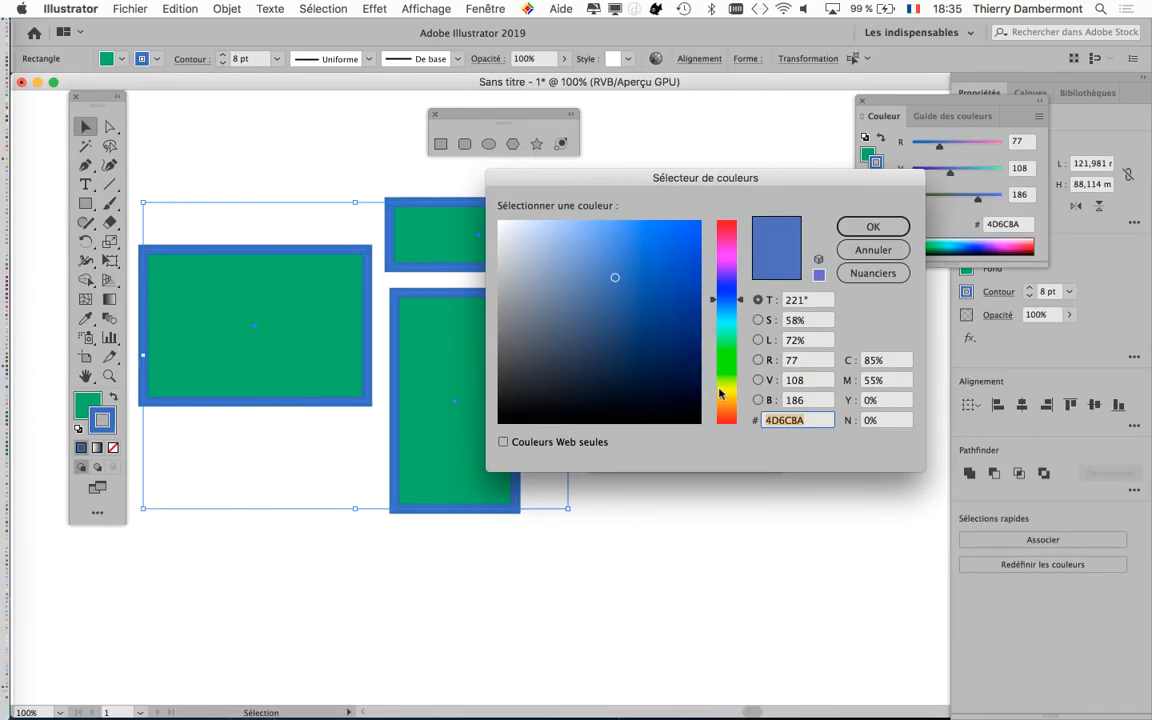
click(718, 393)
drag(622, 296, 689, 231)
click(873, 227)
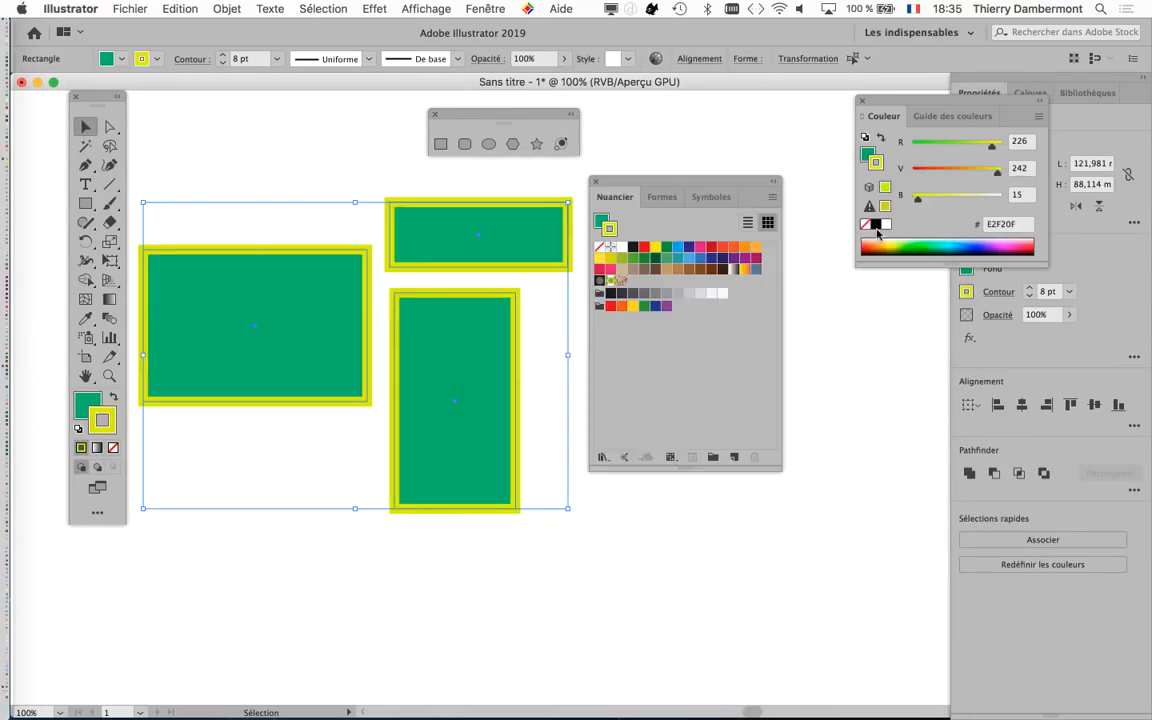
Set the stroke colour of the three selected rectangles to purple 8224D3 in the Color Picker
double_click(104, 421)
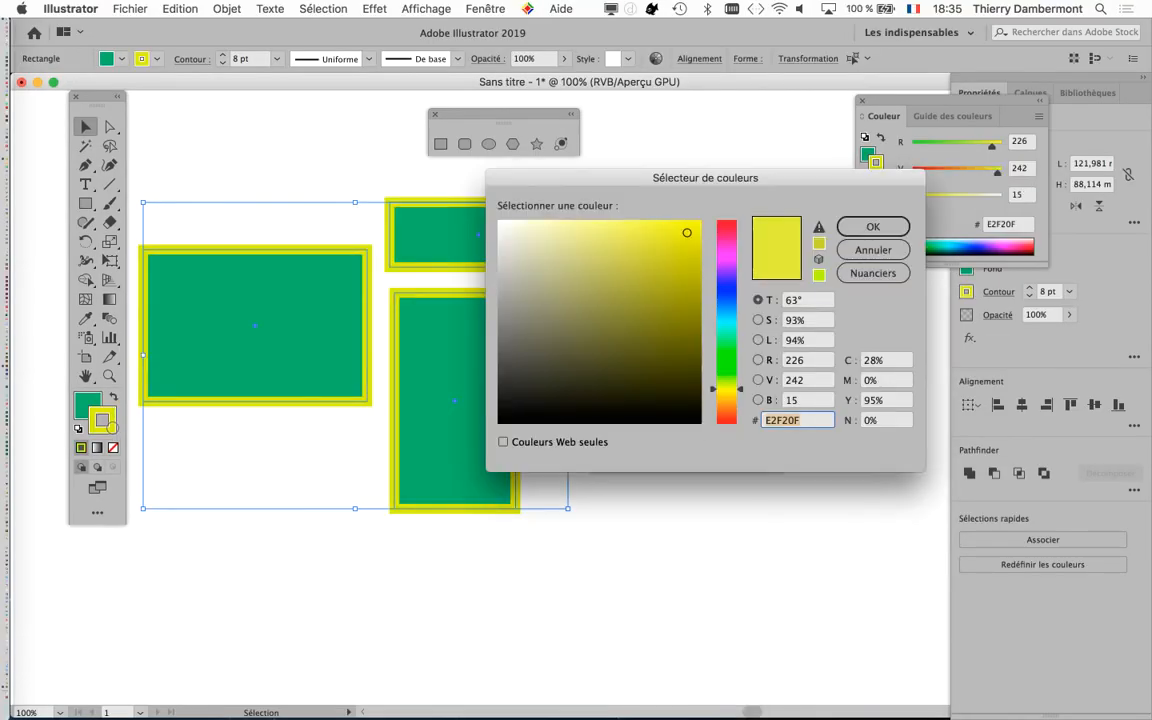
click(666, 255)
click(726, 270)
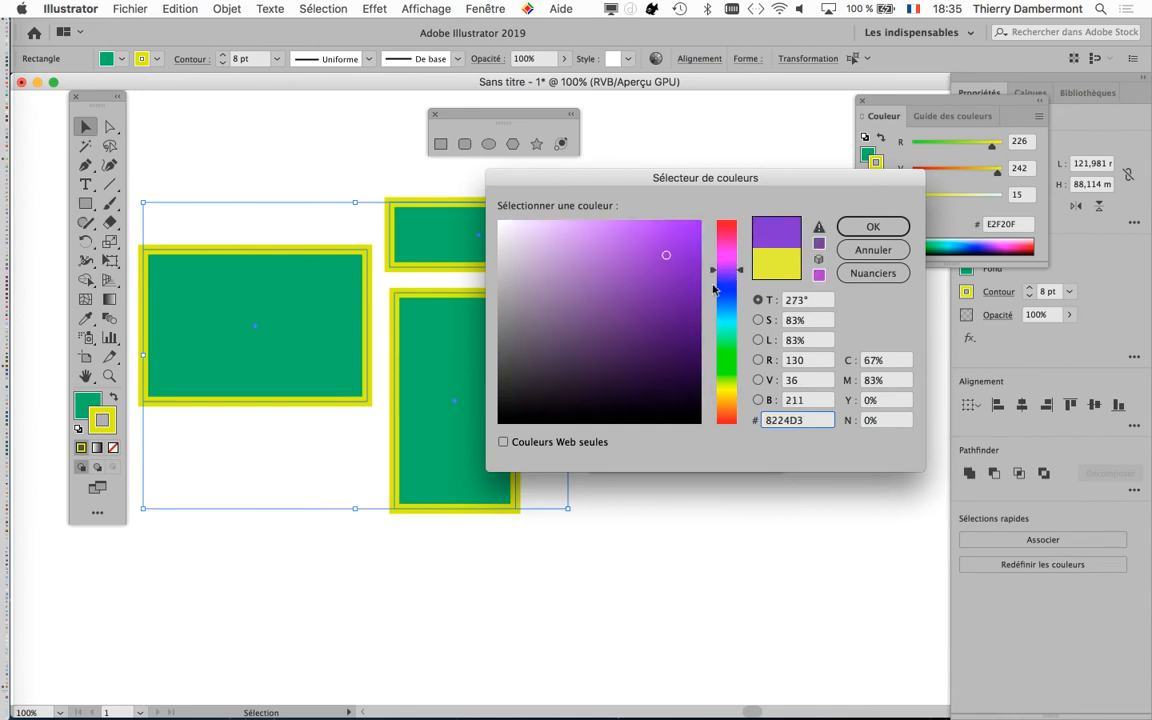
click(871, 227)
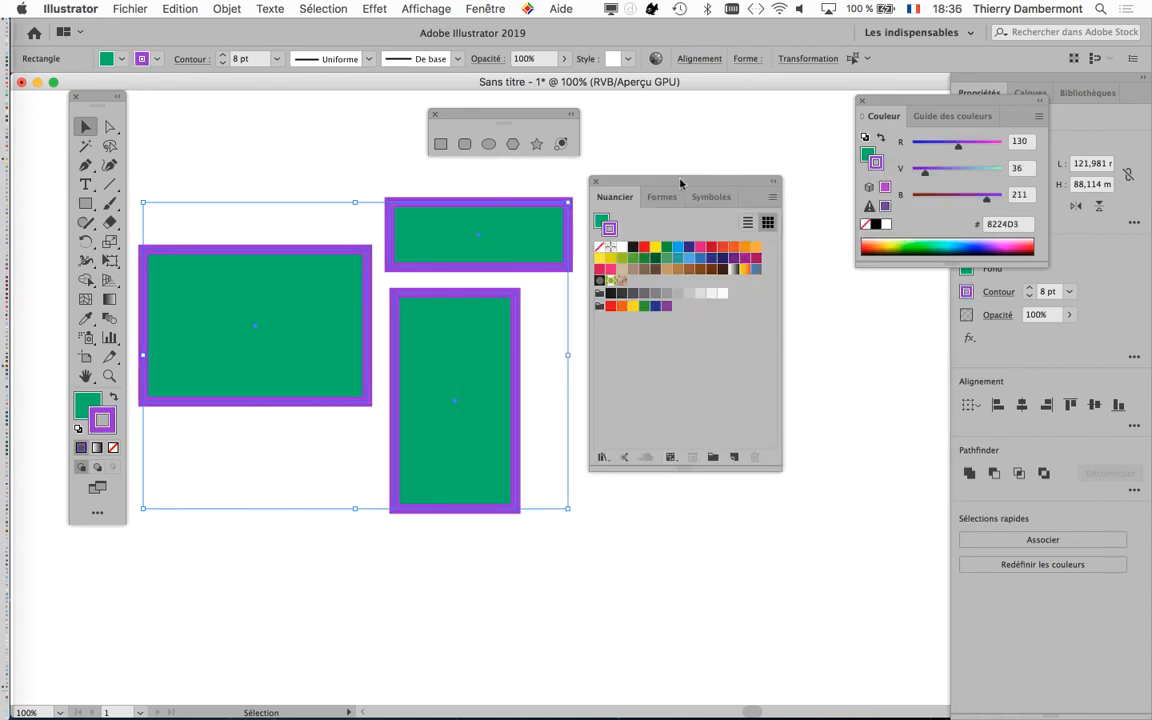
Move the Swatches panel away and draw a fourth rectangle about 45 × 39 mm, below and beyond the tall one
drag(686, 189, 786, 134)
click(87, 203)
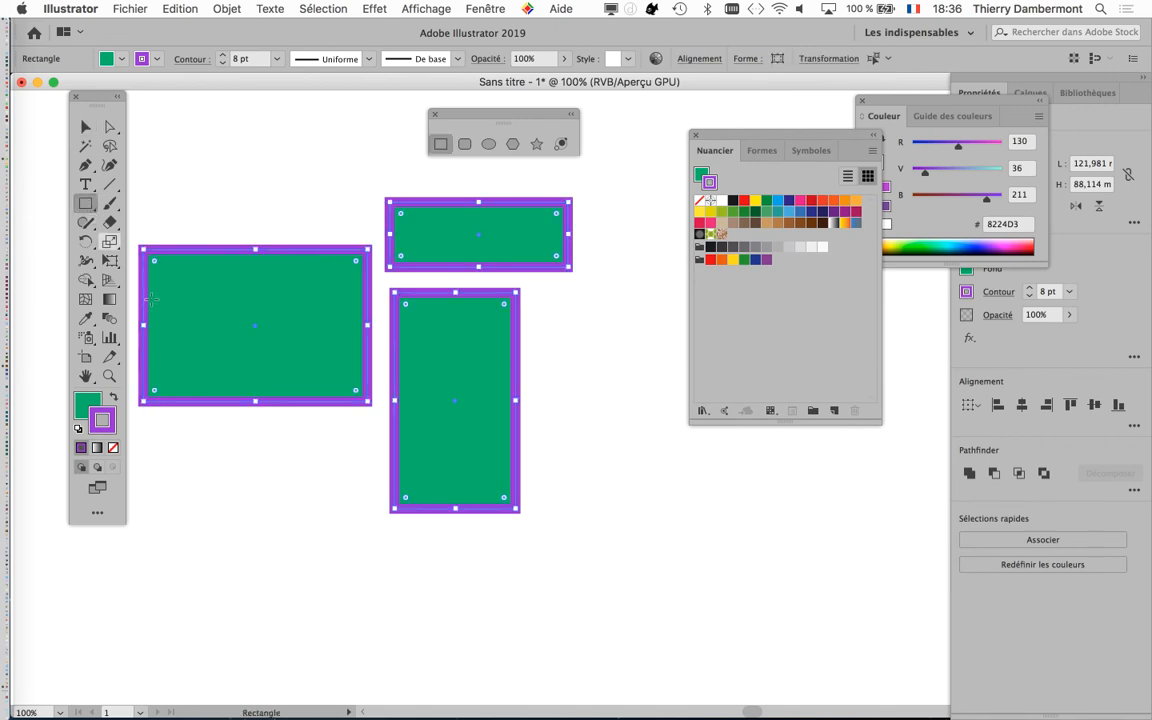
drag(611, 444, 767, 578)
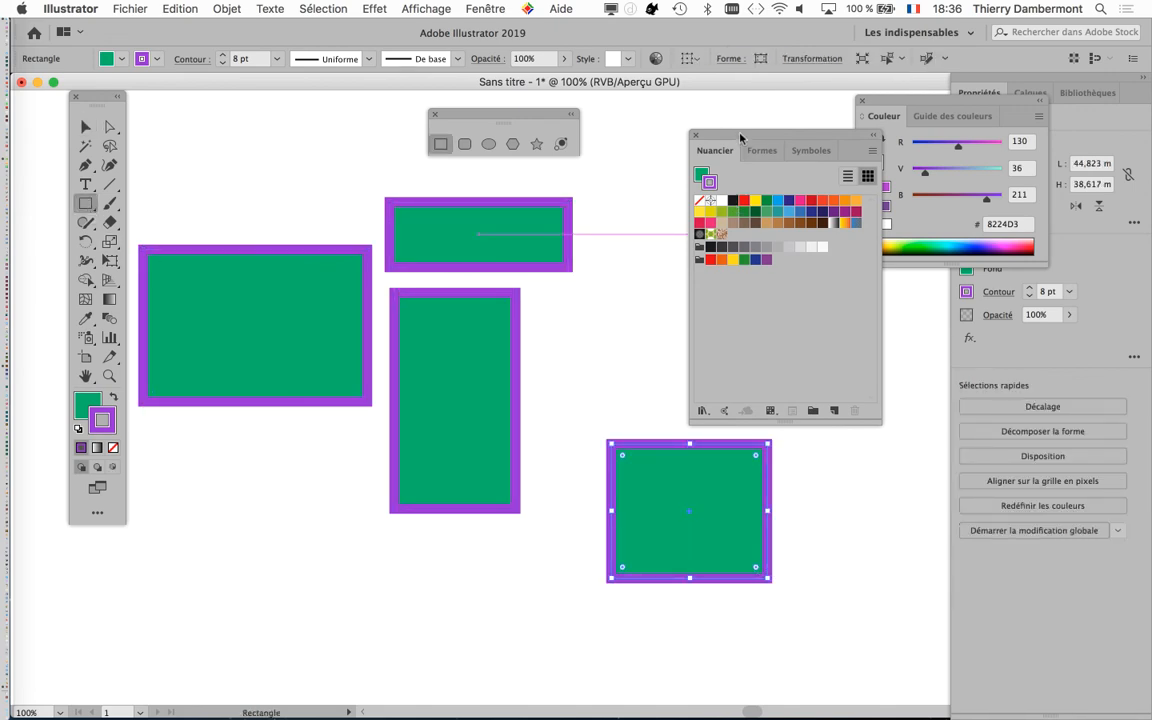
Using the Swatches panel, give the fourth rectangle a black stroke and a beige C4B799 fill
drag(740, 138, 847, 351)
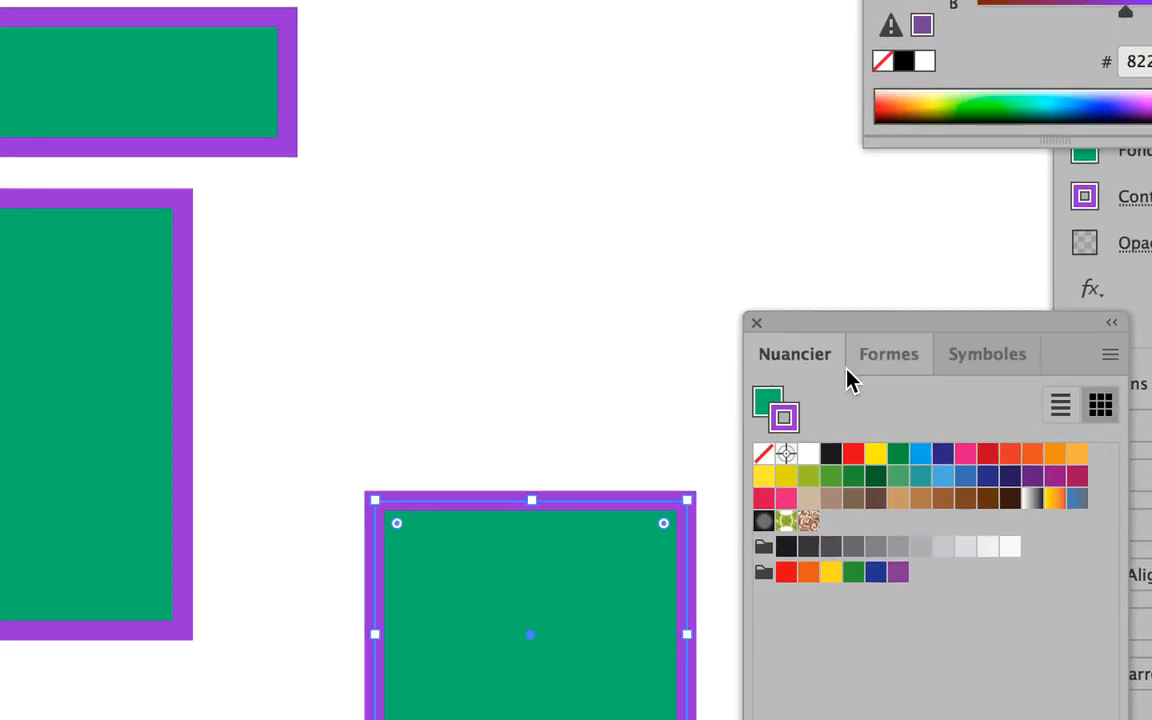
click(832, 488)
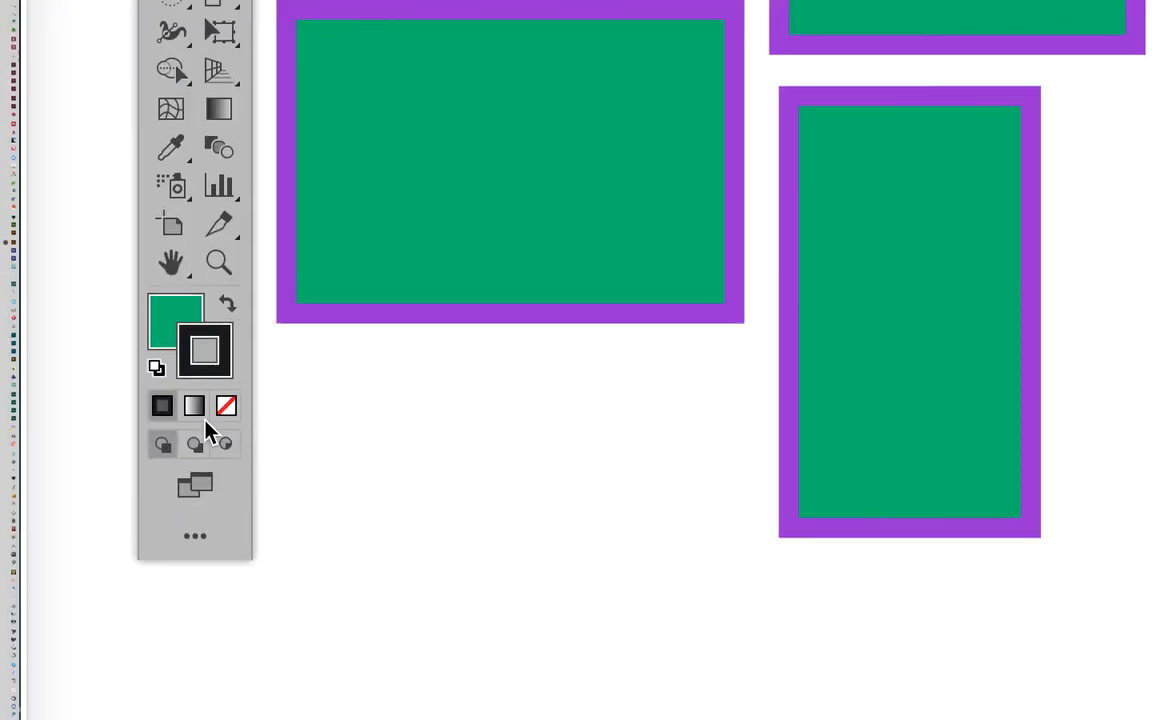
click(175, 391)
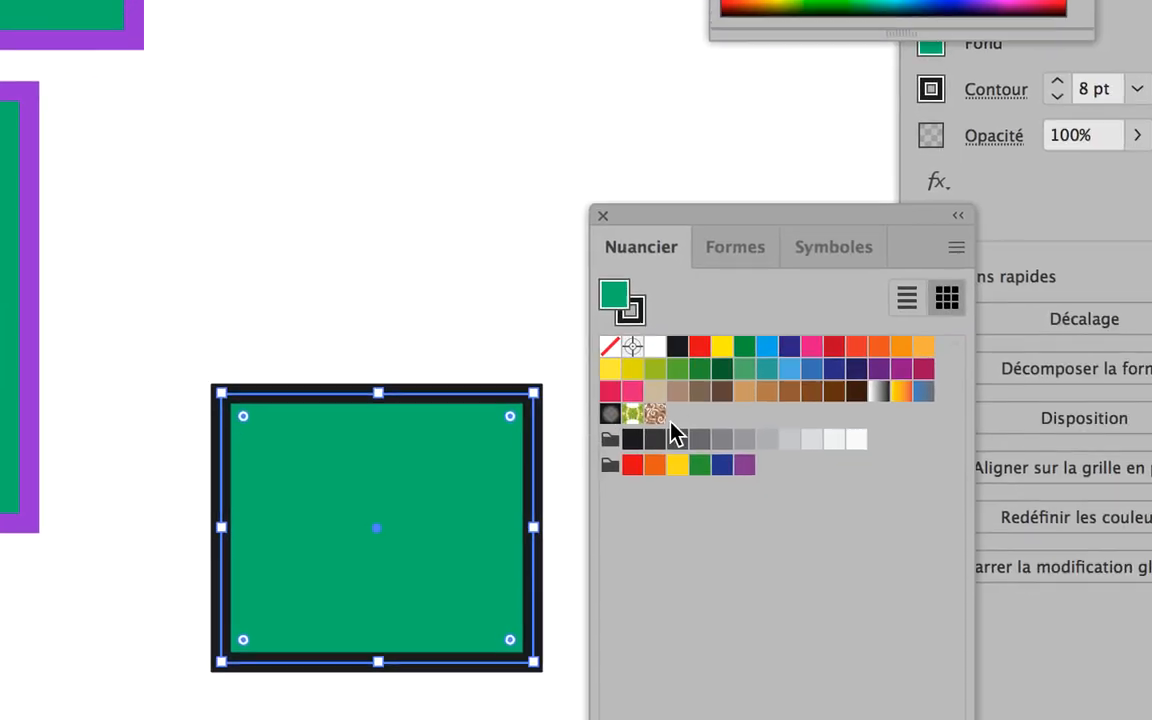
click(663, 413)
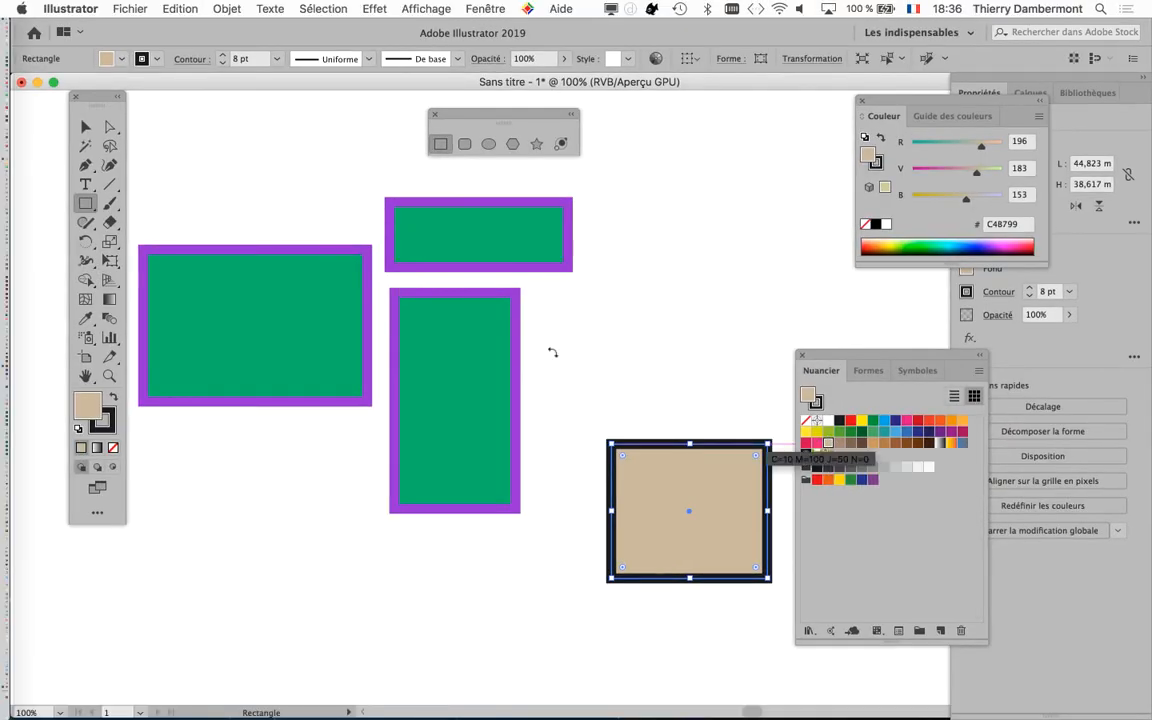
Select all four rectangles, examine how the fill and stroke indicators represent mixed colours, then deselect everything
drag(95, 101, 64, 105)
click(54, 132)
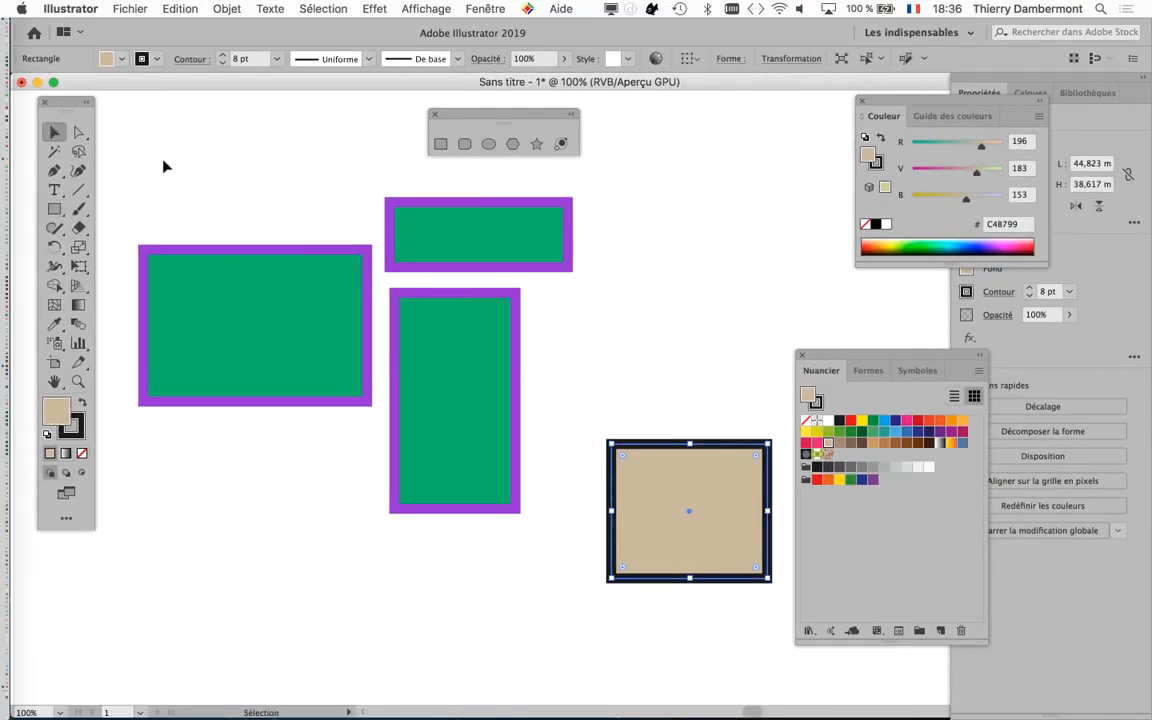
click(150, 152)
key(super+a)
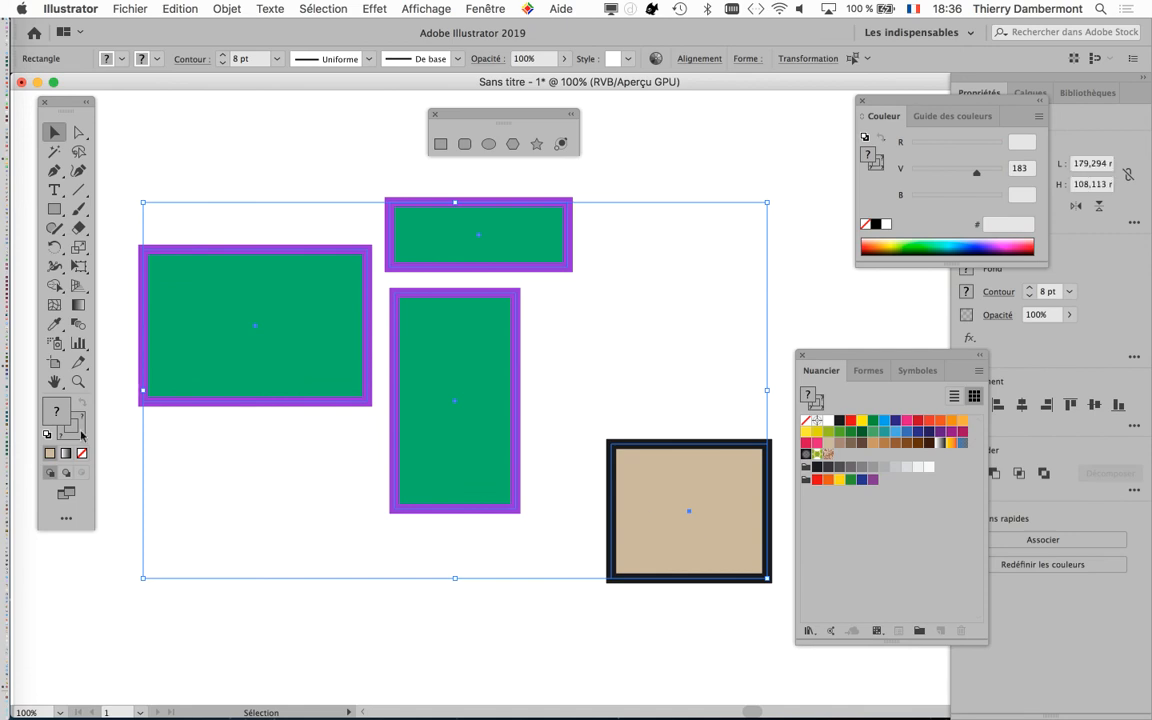
drag(58, 111, 302, 99)
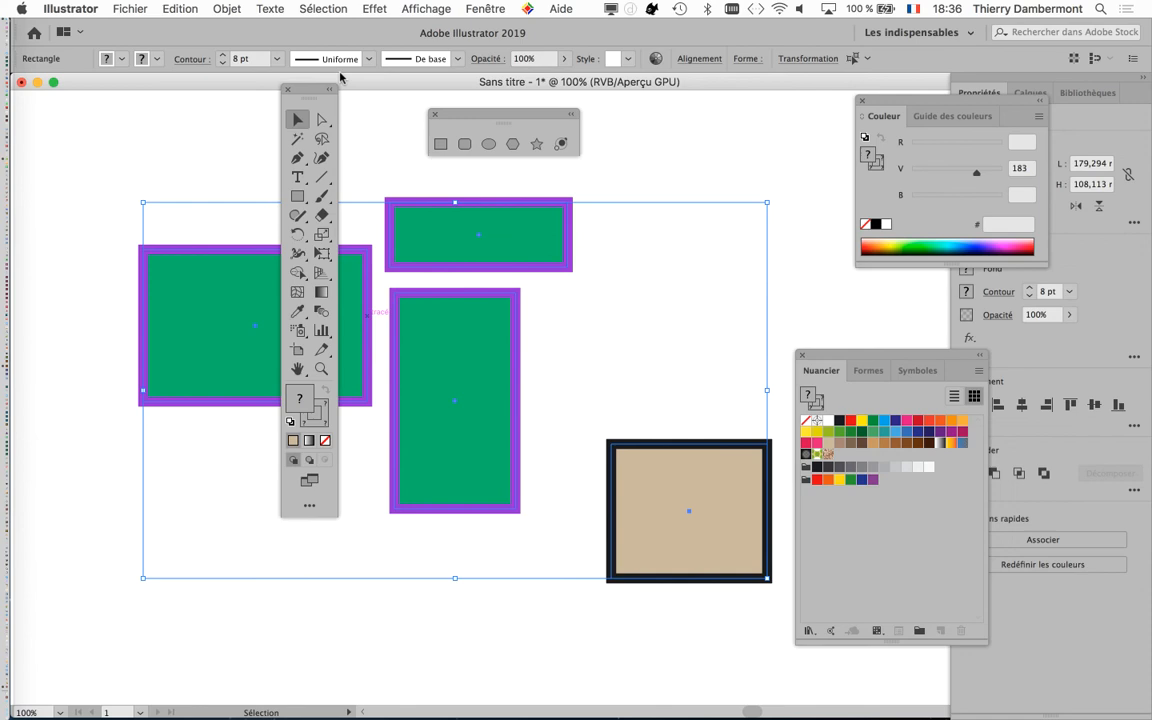
drag(318, 95, 76, 96)
click(268, 217)
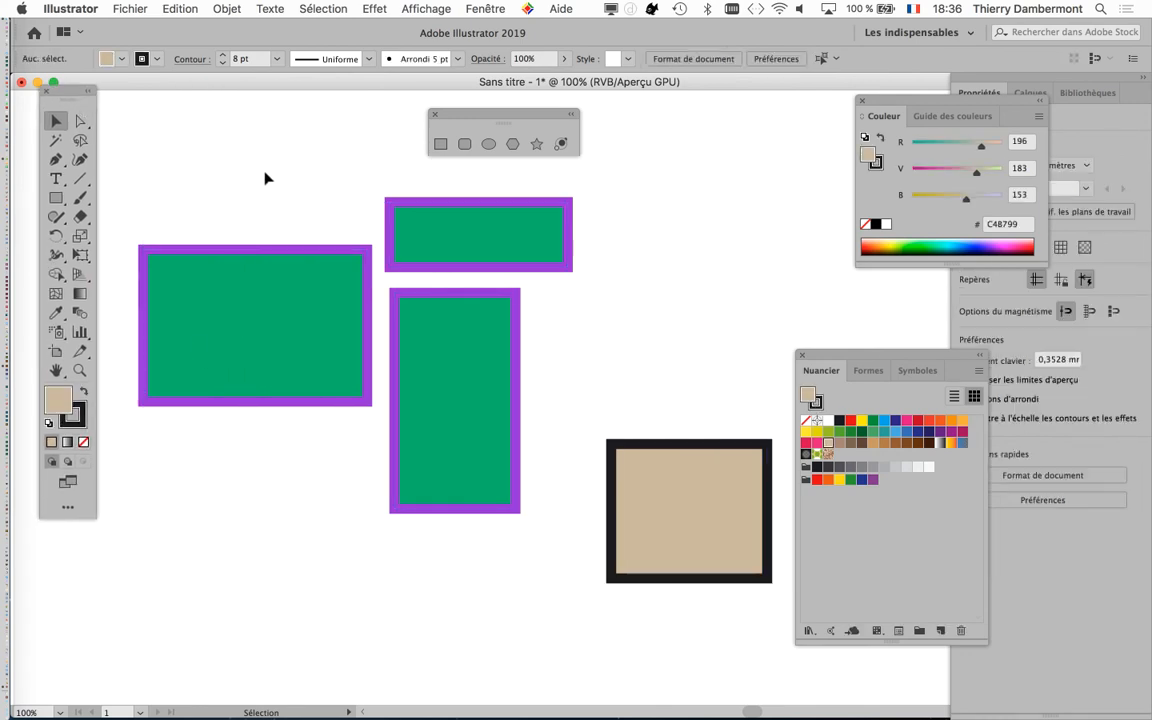
Delete the beige rectangle with the black stroke and move the Tools panel clear of the remaining rectangles
click(660, 470)
key(Delete)
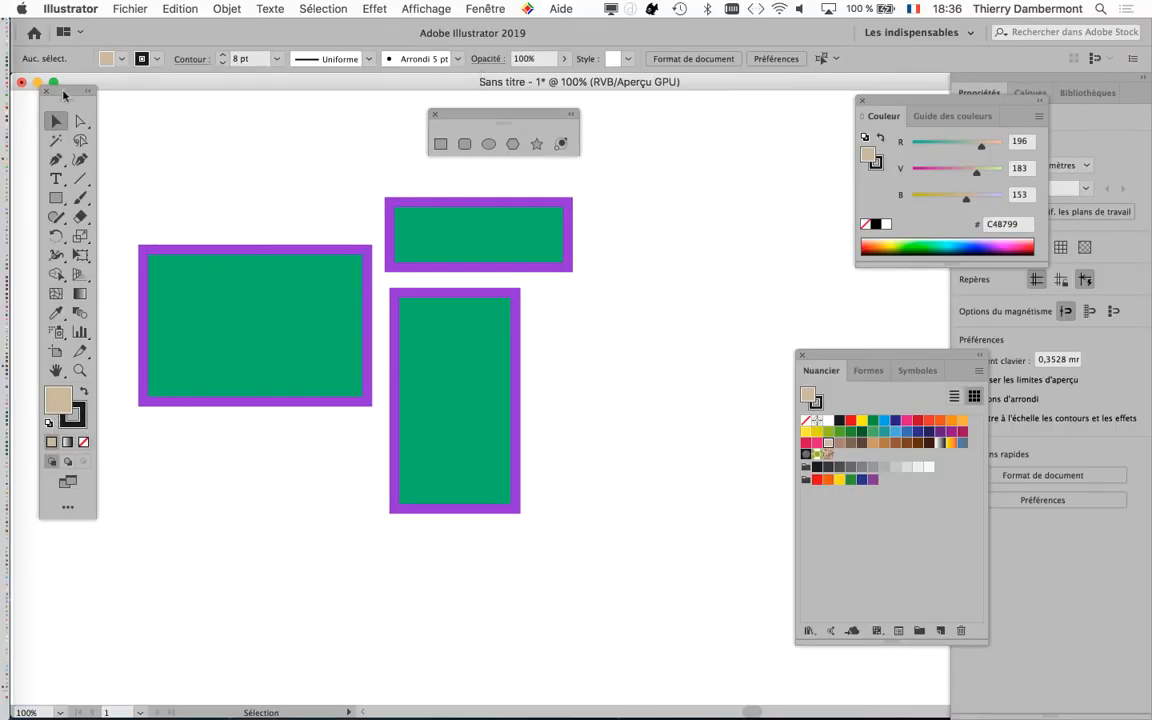
drag(63, 95, 44, 133)
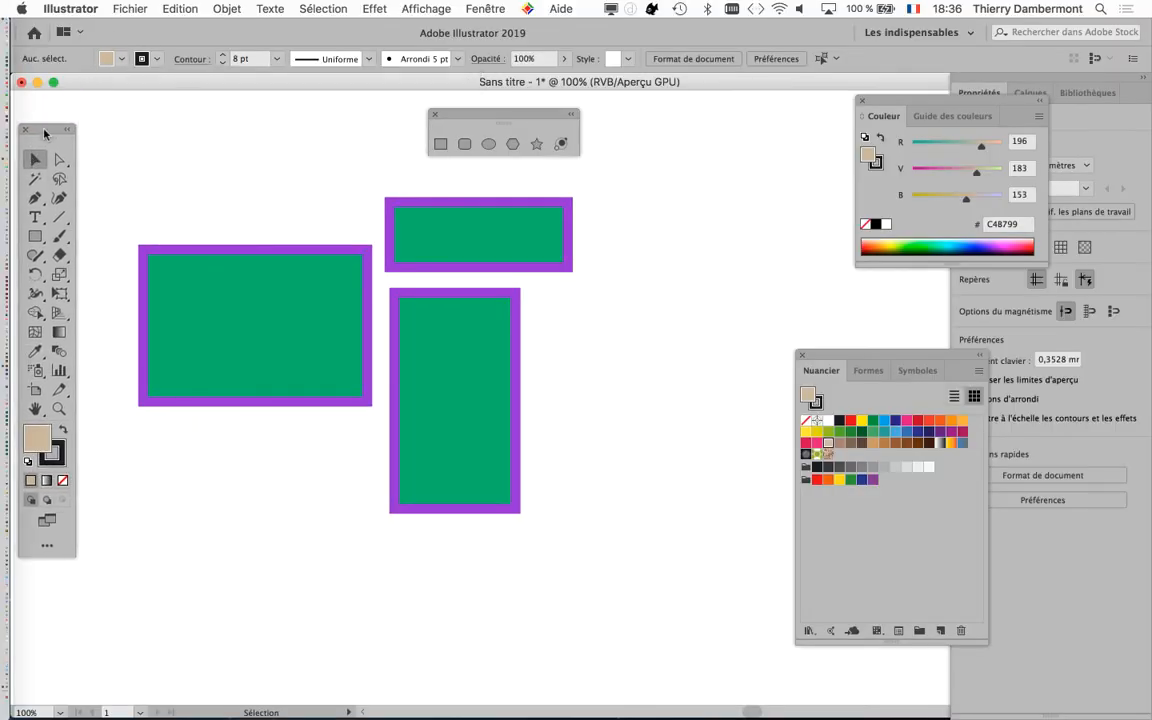